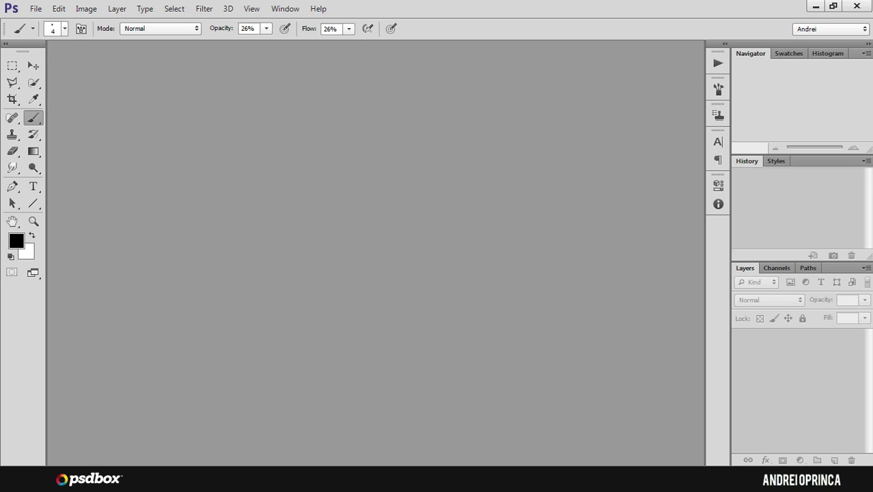
# Switch to the images folder in Windows Explorer and list the files in detail view to compare their pixel dimensions
pyautogui.moveTo(685, 482)
pyautogui.click(666, 434)
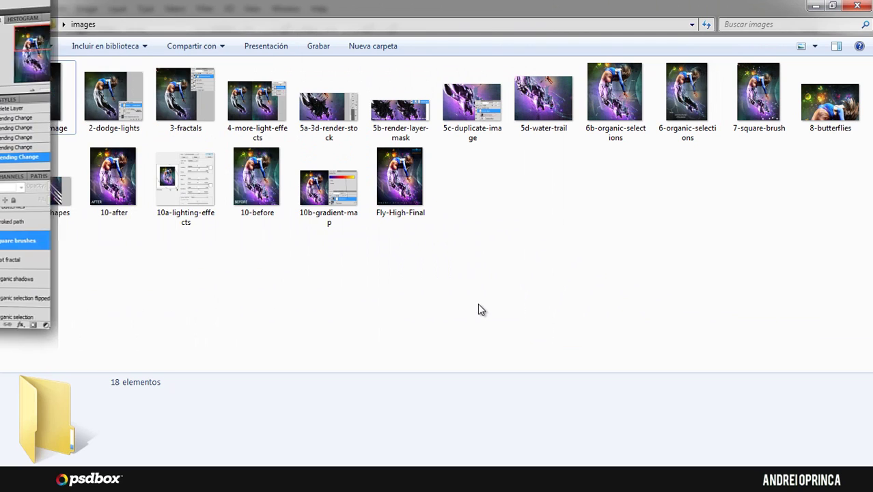
pyautogui.click(814, 45)
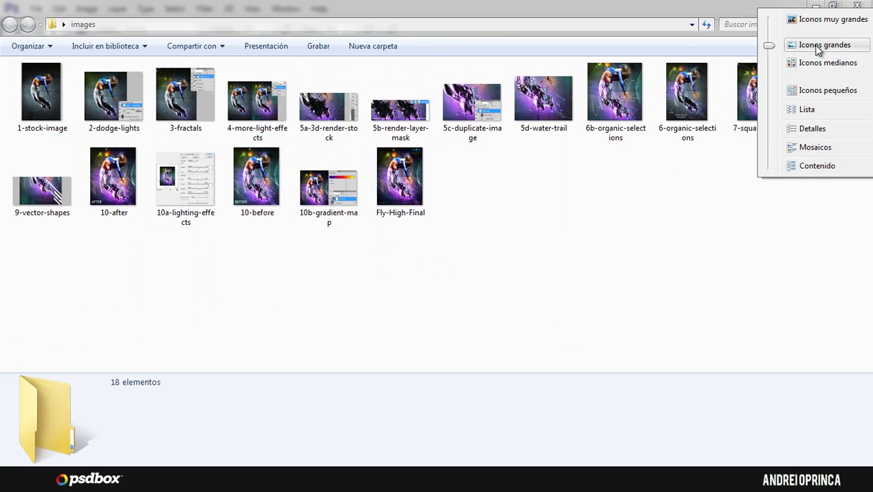
pyautogui.click(810, 129)
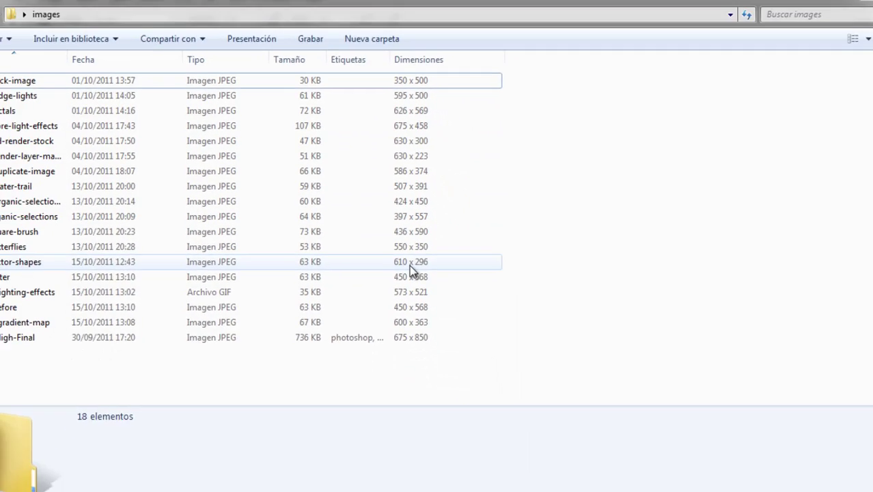
pyautogui.click(409, 263)
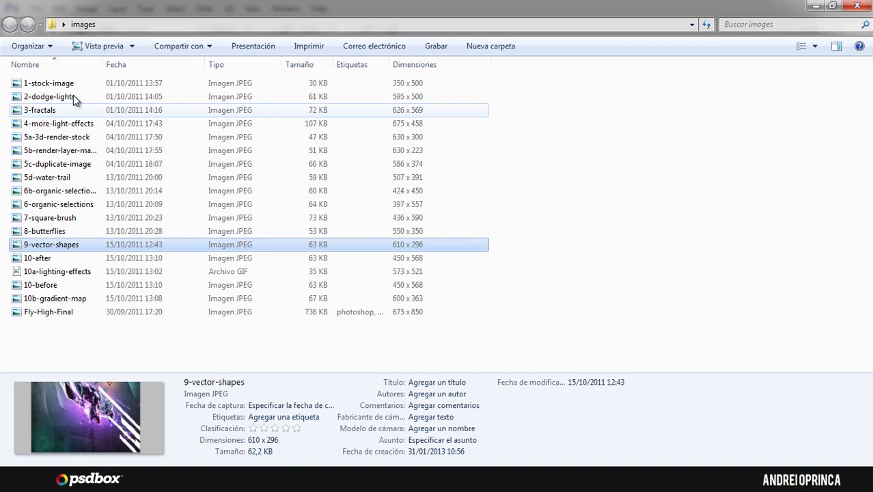
# Show the folder's files as large icons and preview the 1-stock-image picture in the photo viewer
pyautogui.click(815, 46)
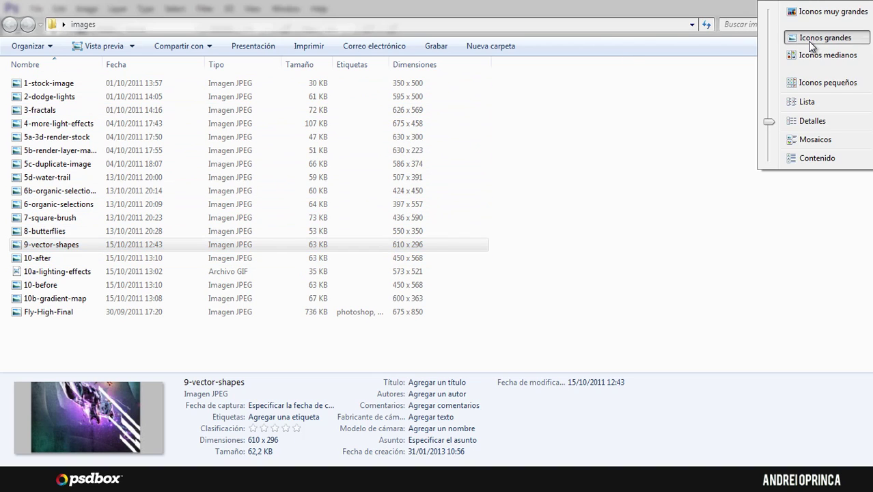
pyautogui.click(812, 38)
pyautogui.doubleClick(183, 99)
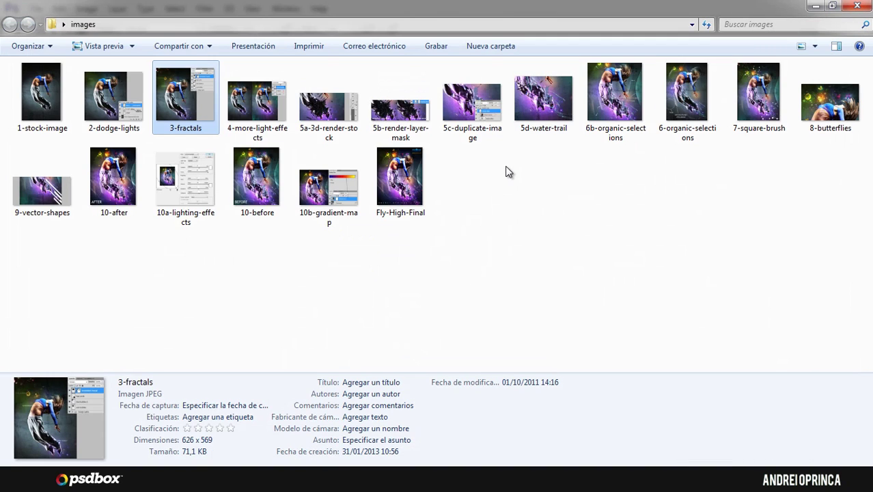
pyautogui.click(48, 112)
pyautogui.doubleClick(48, 113)
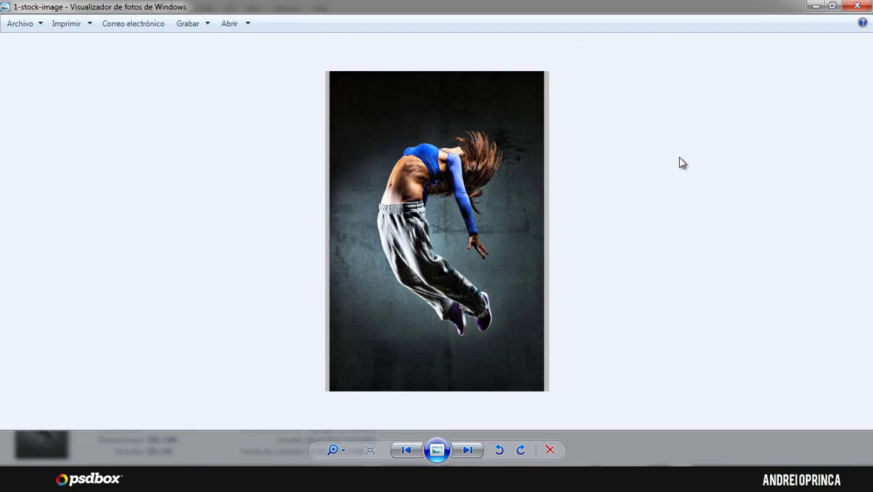
pyautogui.click(858, 6)
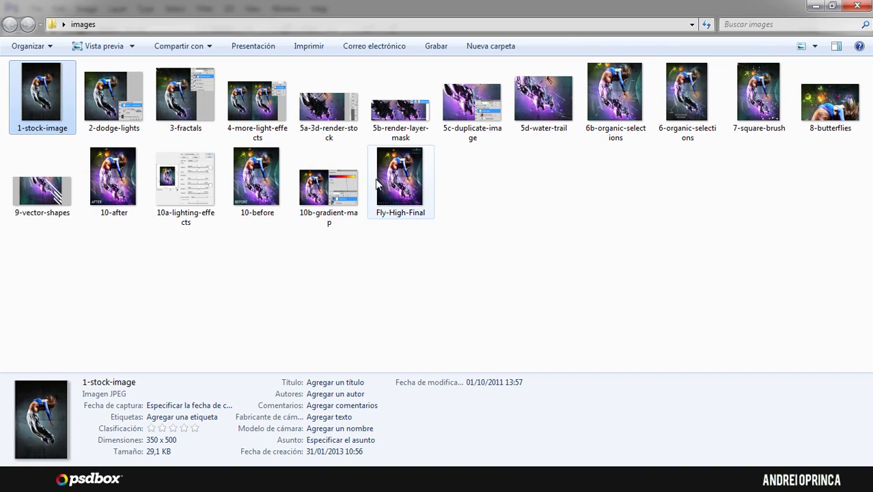
pyautogui.click(509, 190)
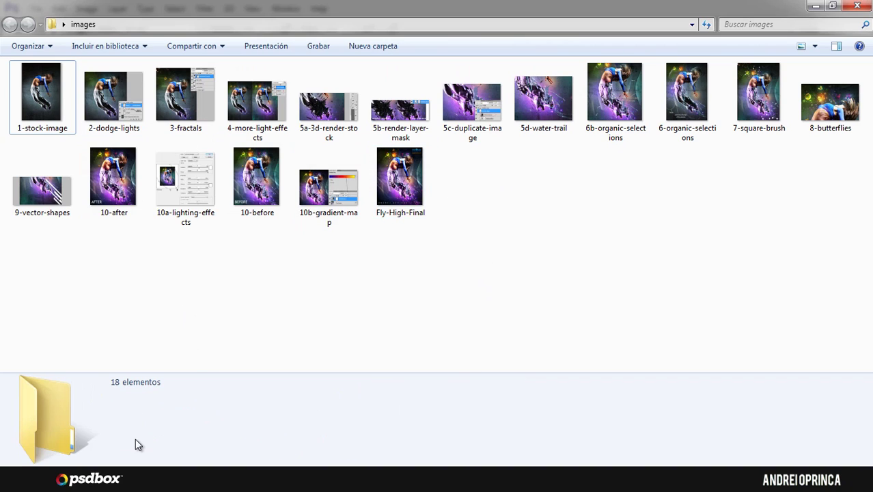
pyautogui.click(130, 478)
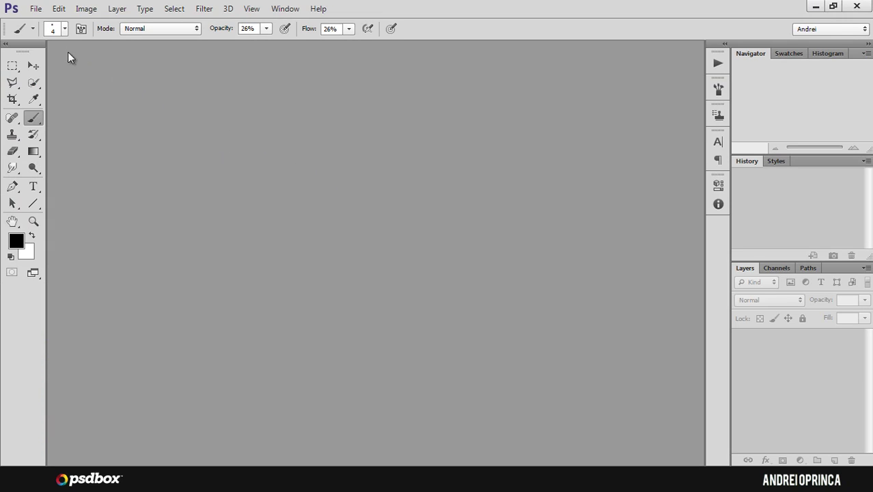
pyautogui.click(35, 9)
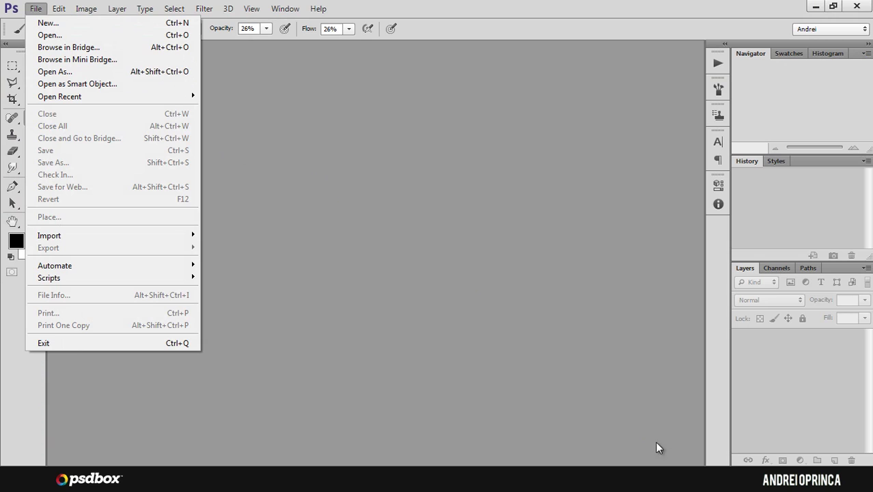
pyautogui.hotkey('alt', 'Tab')
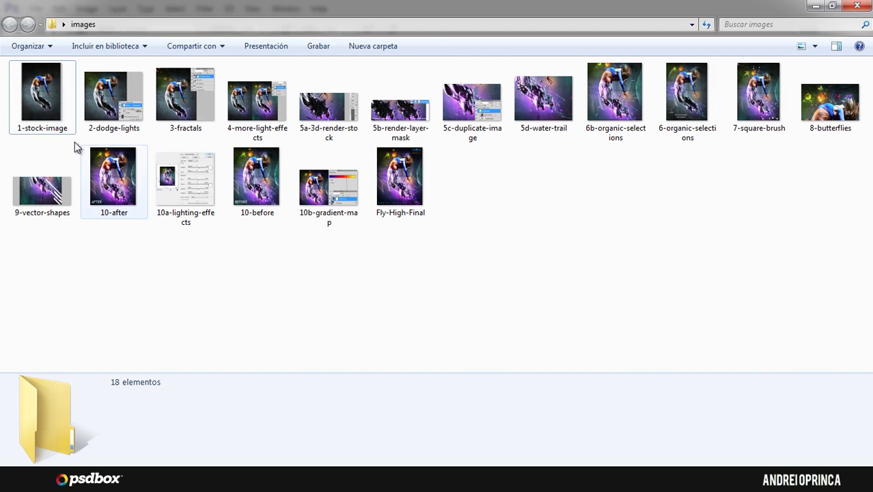
pyautogui.click(48, 109)
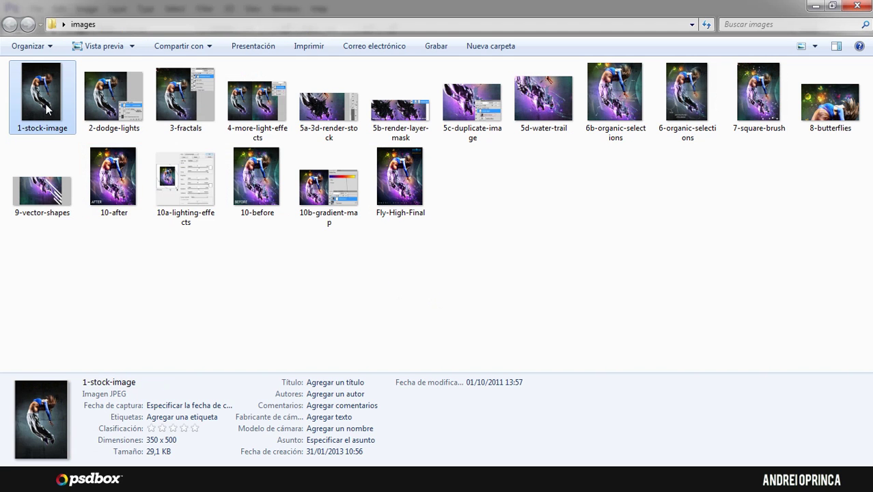
pyautogui.click(106, 99)
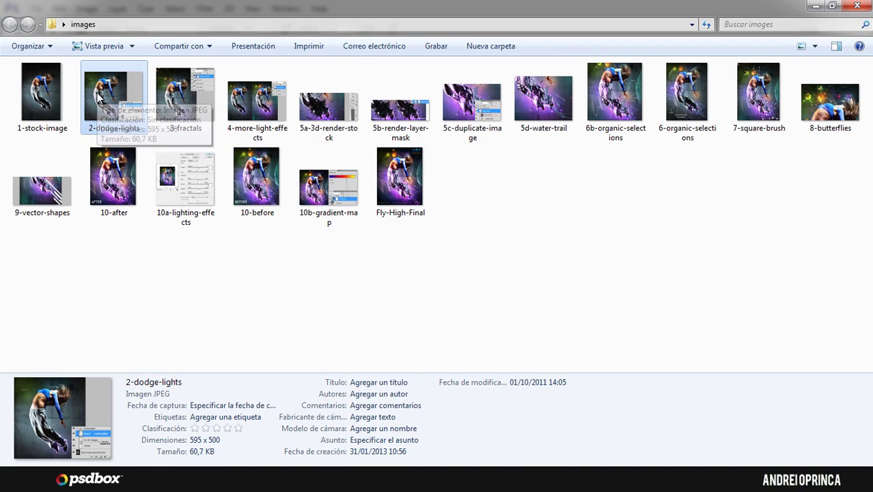
pyautogui.click(441, 236)
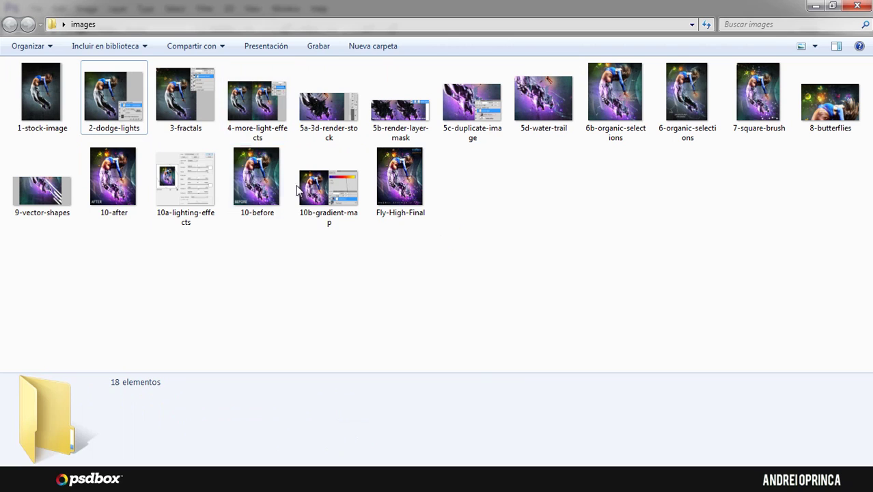
# Open the 10-after image from the images folder in Photoshop
pyautogui.click(127, 170)
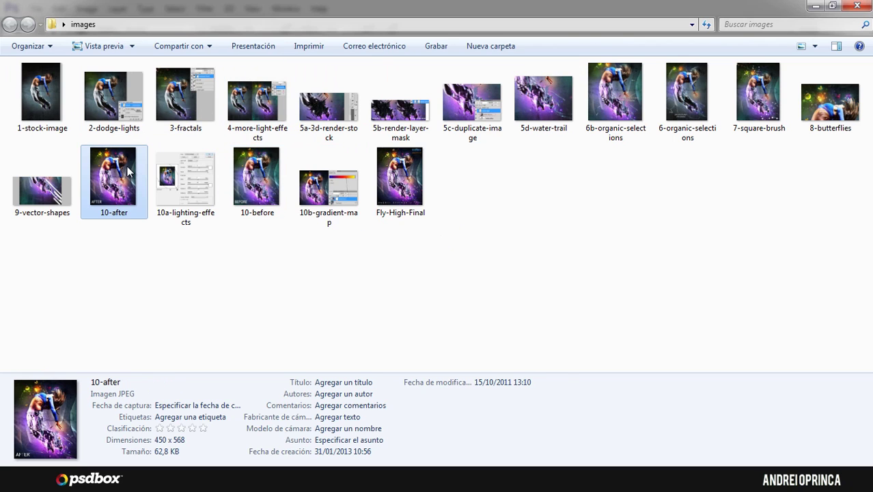
pyautogui.rightClick(107, 194)
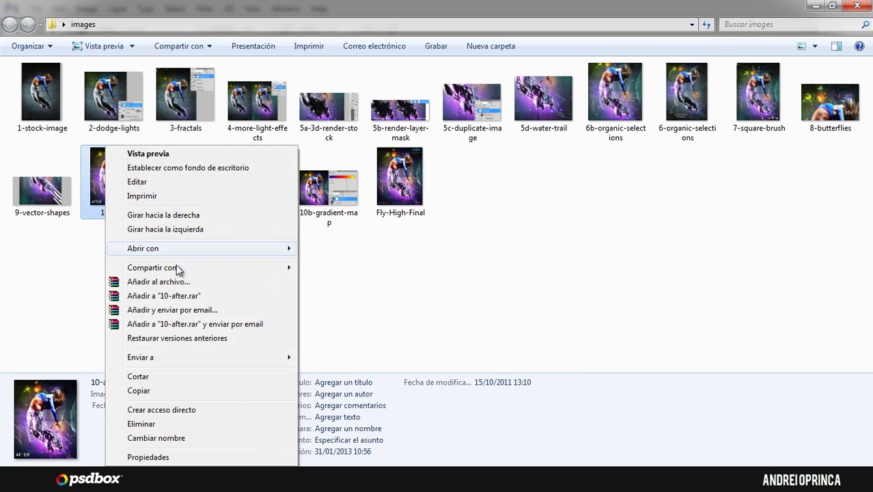
pyautogui.moveTo(171, 251)
pyautogui.click(357, 250)
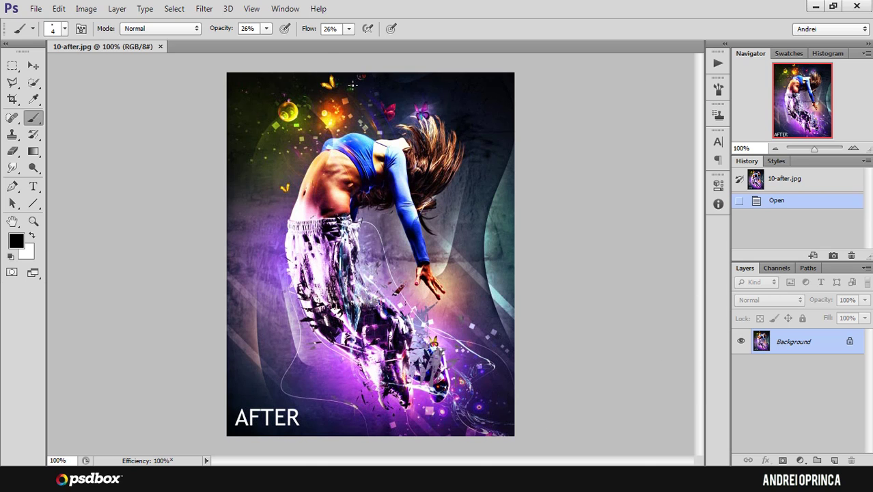
# Display the list of actions and delete the existing Logo White action from the custom set
pyautogui.click(285, 8)
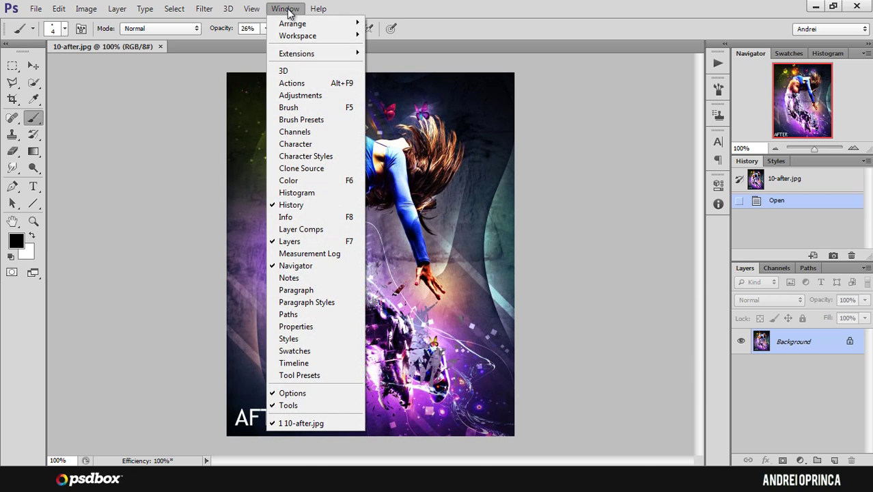
pyautogui.click(322, 83)
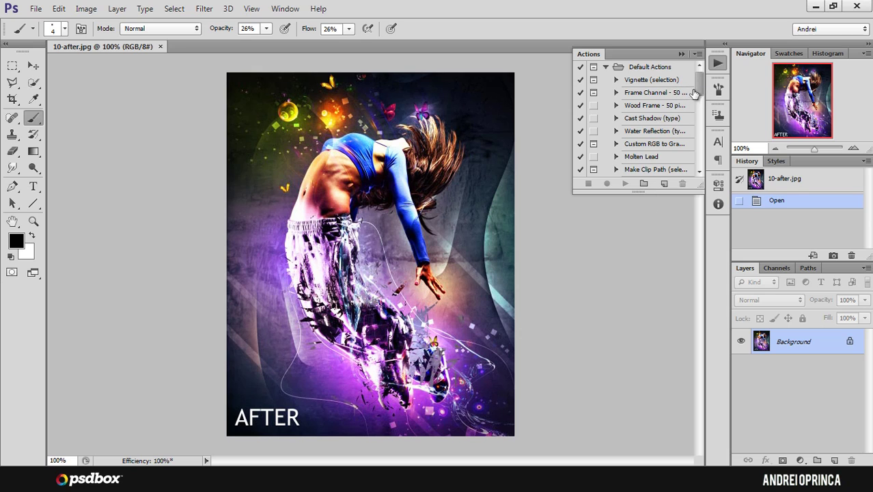
pyautogui.moveTo(698, 81); pyautogui.dragTo(706, 120)
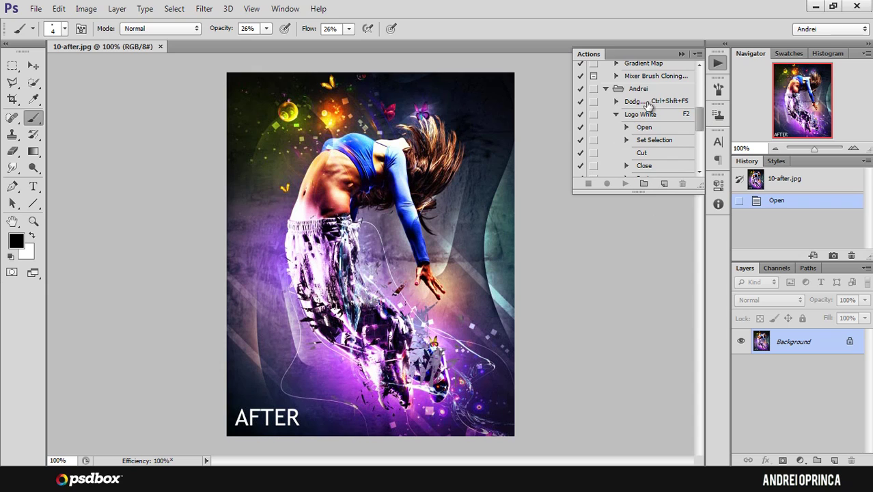
pyautogui.click(615, 115)
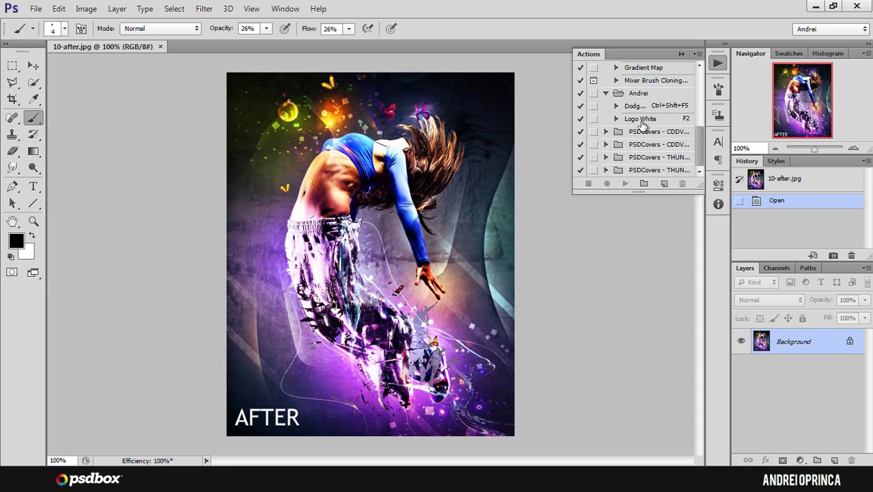
pyautogui.click(638, 120)
pyautogui.click(682, 184)
pyautogui.click(373, 181)
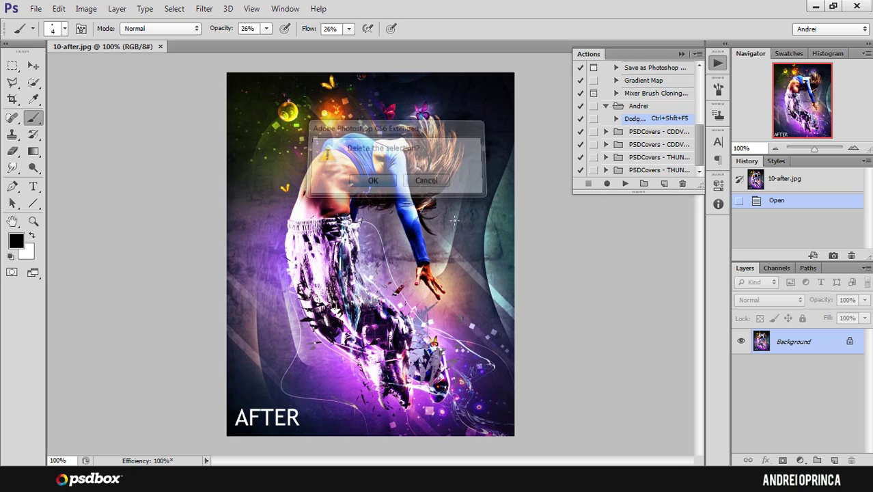
# Start a new action in the custom action set and name it Logo embed
pyautogui.click(605, 106)
pyautogui.click(637, 120)
pyautogui.click(605, 119)
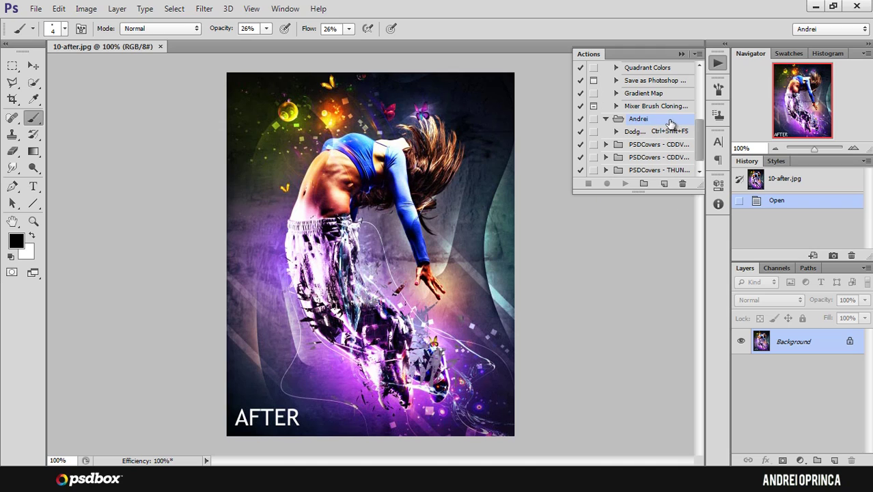
pyautogui.click(664, 184)
pyautogui.moveTo(444, 136); pyautogui.dragTo(576, 221)
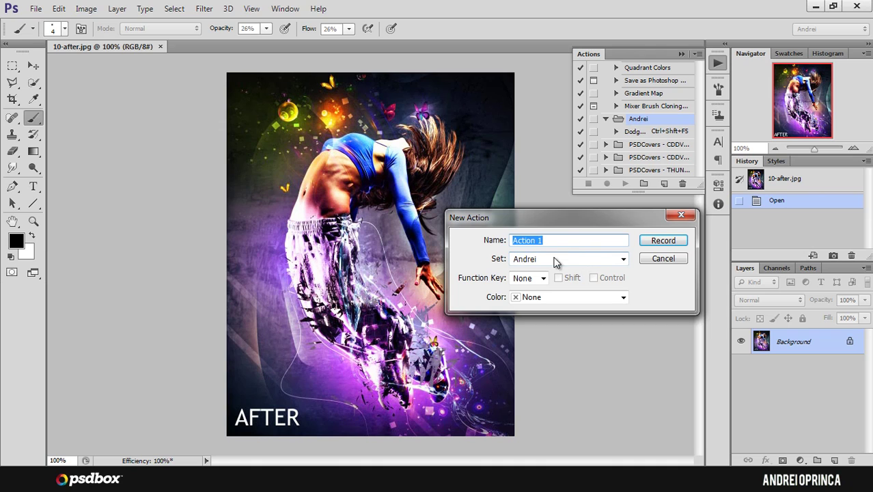
pyautogui.write('Log')
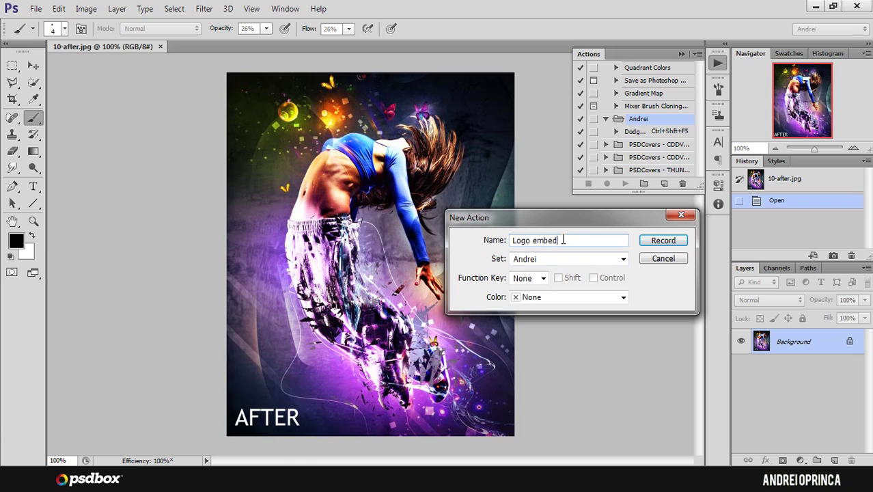
pyautogui.write('o embed')
pyautogui.moveTo(562, 220); pyautogui.dragTo(524, 221)
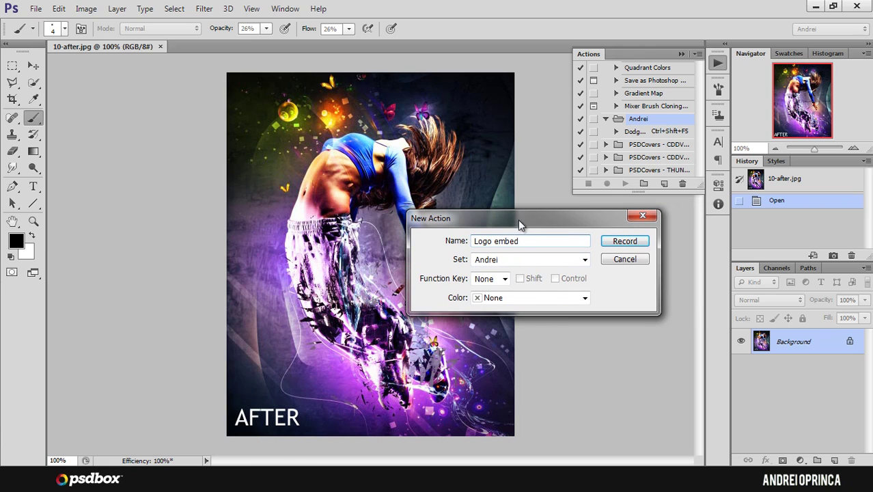
# Assign F2 with the Shift modifier as the action's function key and begin recording it
pyautogui.click(504, 279)
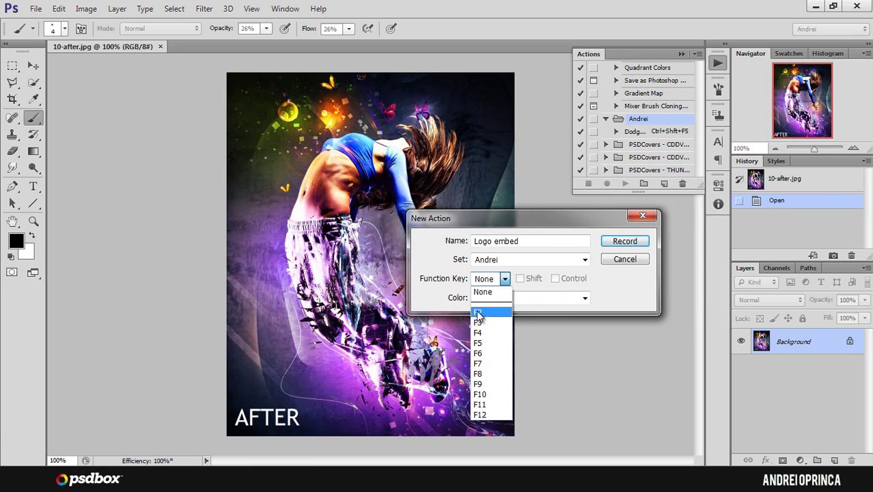
pyautogui.click(478, 313)
pyautogui.moveTo(514, 218); pyautogui.dragTo(542, 209)
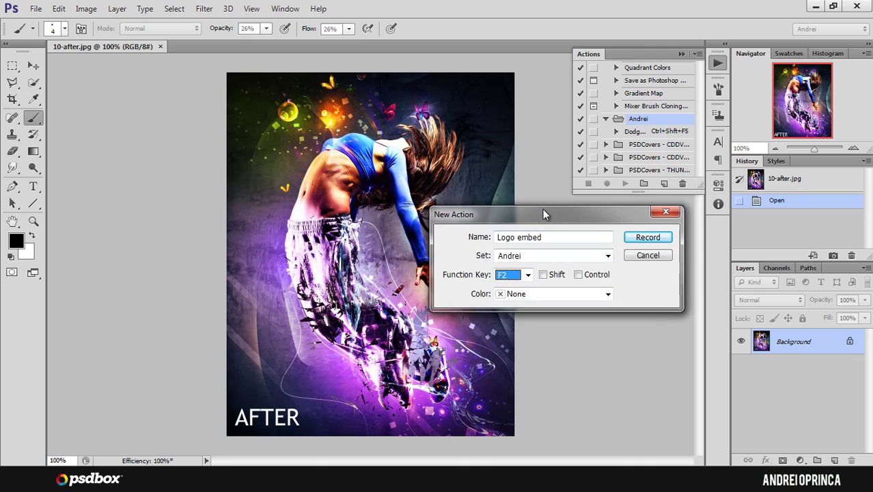
pyautogui.click(550, 274)
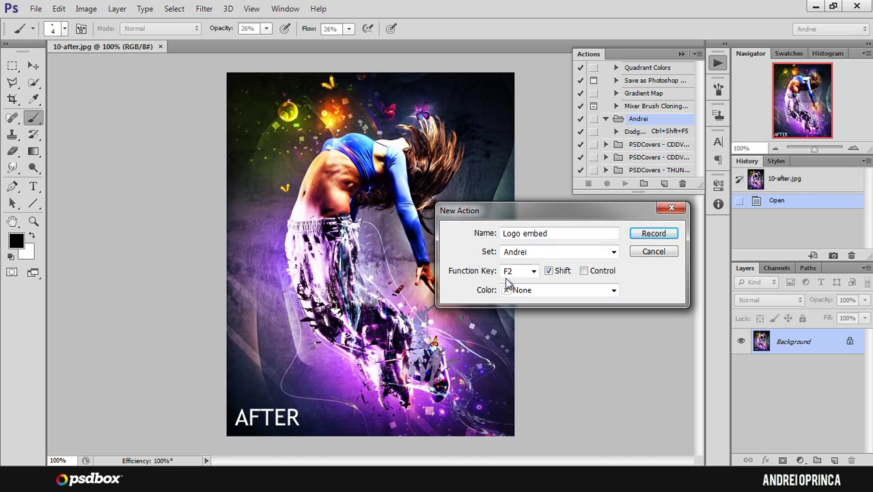
pyautogui.click(655, 234)
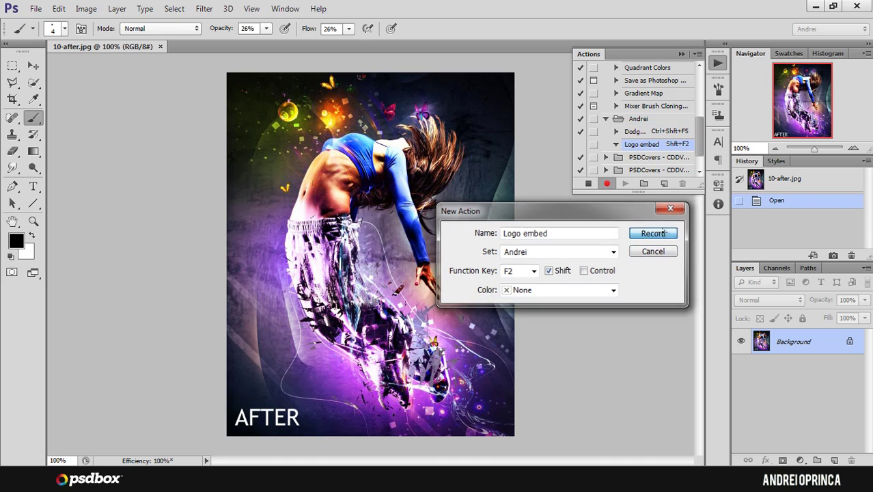
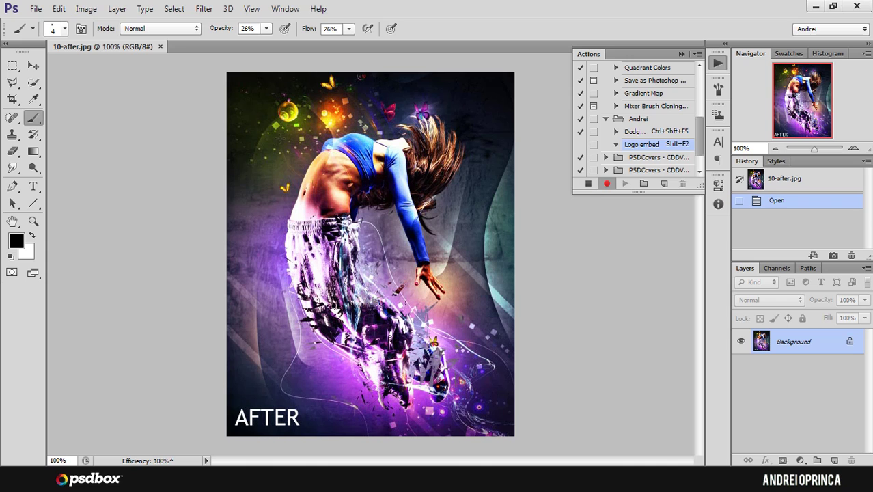
# Open logo-footer.png, browsing from the desktop, as the first recorded command of the action
pyautogui.click(37, 9)
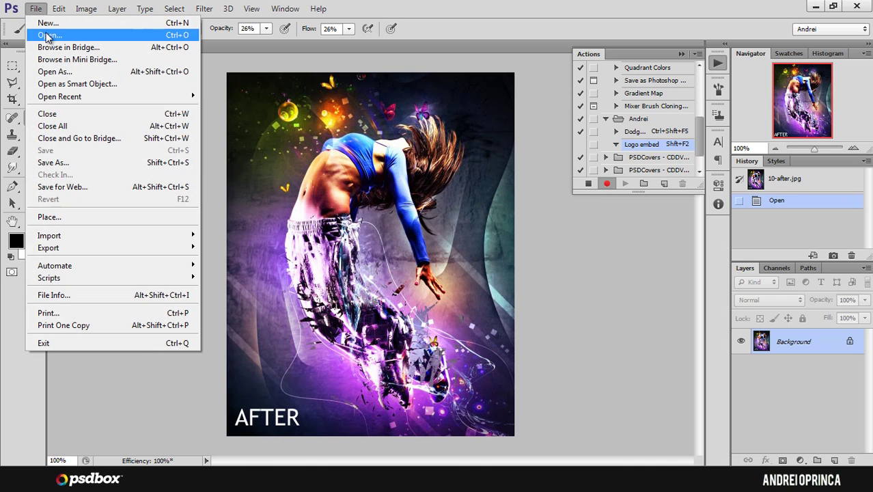
pyautogui.click(47, 36)
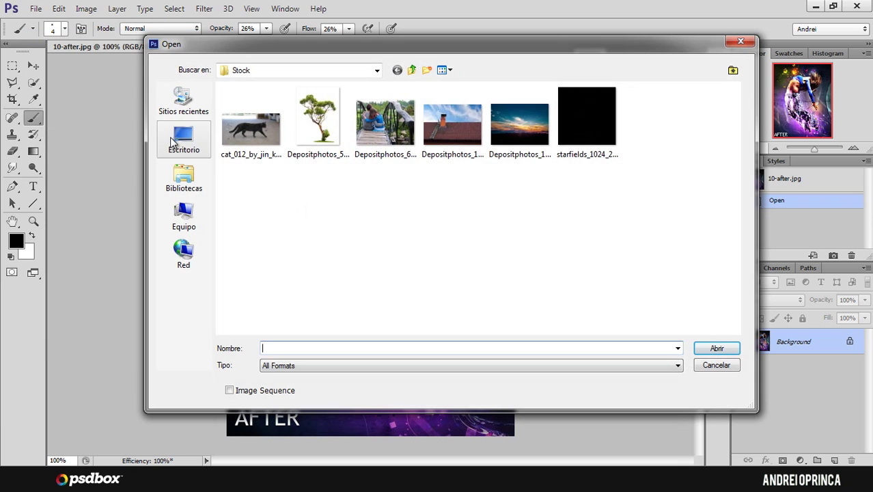
pyautogui.click(185, 140)
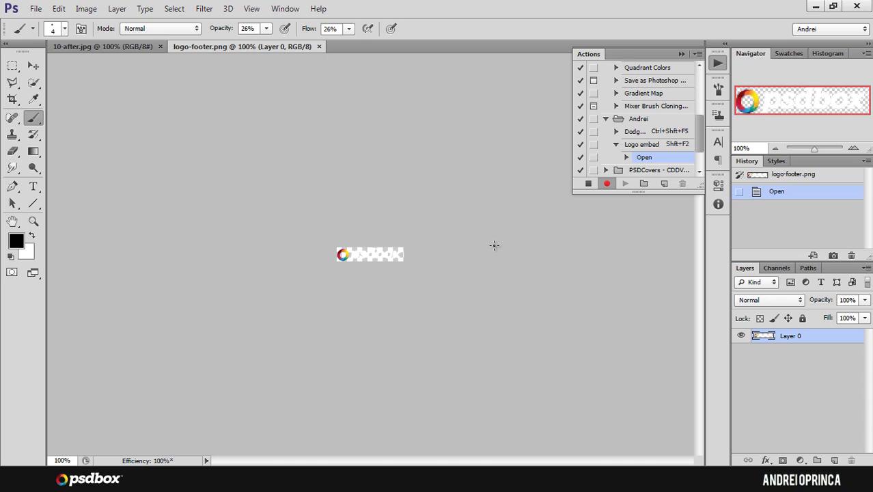
# Transfer the whole logo from logo-footer.png into 10-after.jpg by cutting and pasting it, closing the logo file without saving
pyautogui.hotkey('ctrl', 'a')
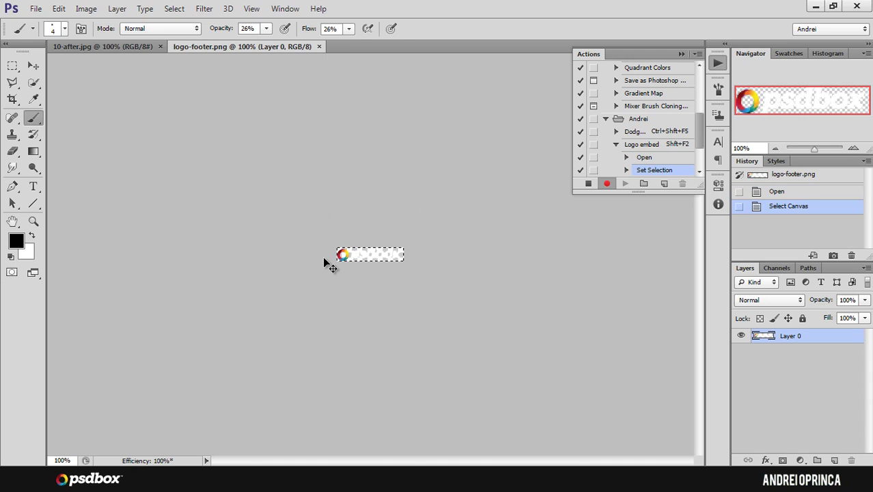
pyautogui.hotkey('ctrl', 'x')
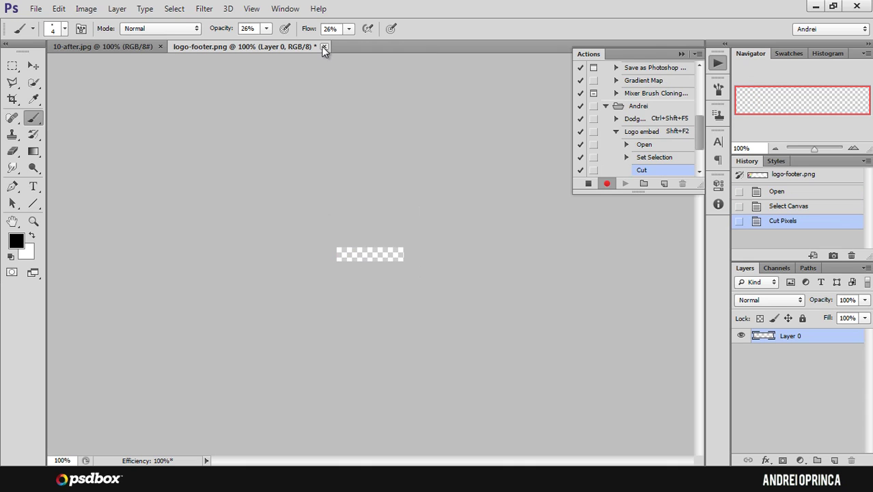
pyautogui.click(323, 48)
pyautogui.click(425, 179)
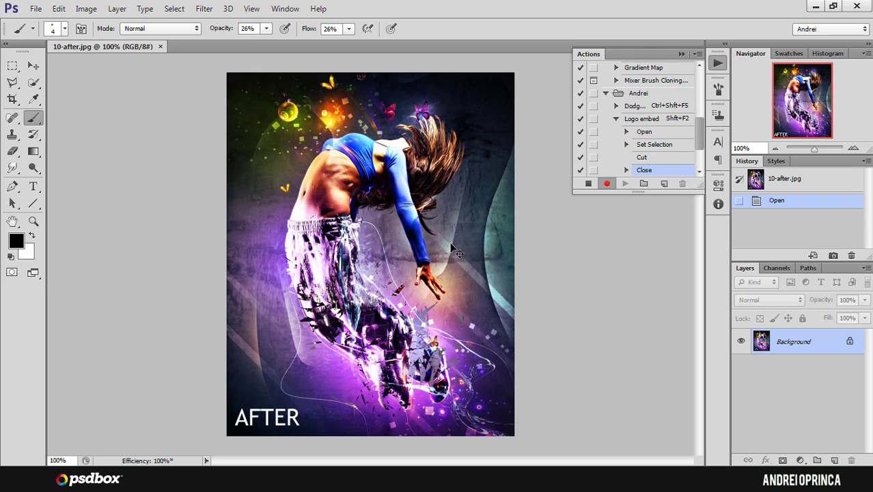
pyautogui.hotkey('ctrl', 'v')
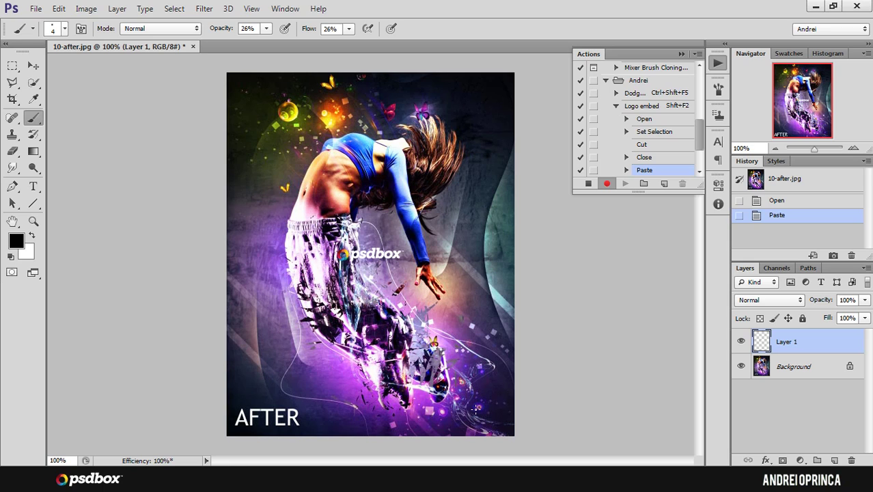
# Align the pasted logo layer with the Background layer along their right and bottom edges using the Move tool
pyautogui.click(32, 66)
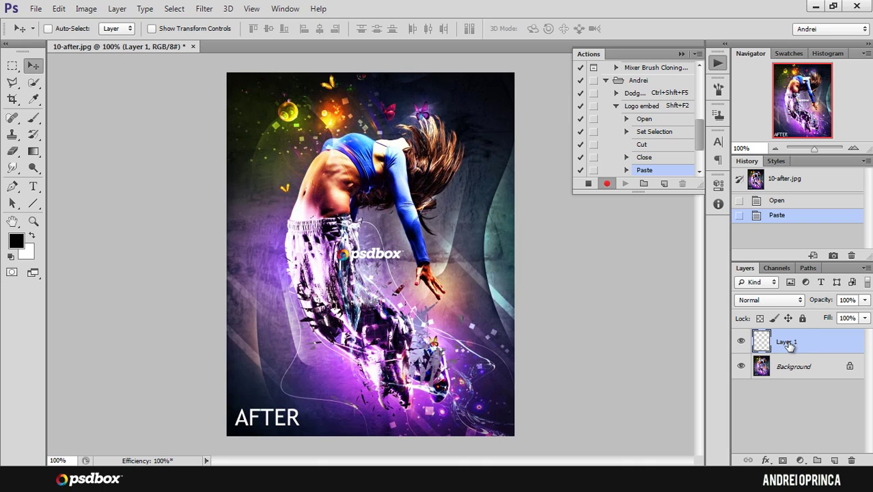
pyautogui.keyDown('shift'); pyautogui.click(815, 364); pyautogui.keyUp('shift')
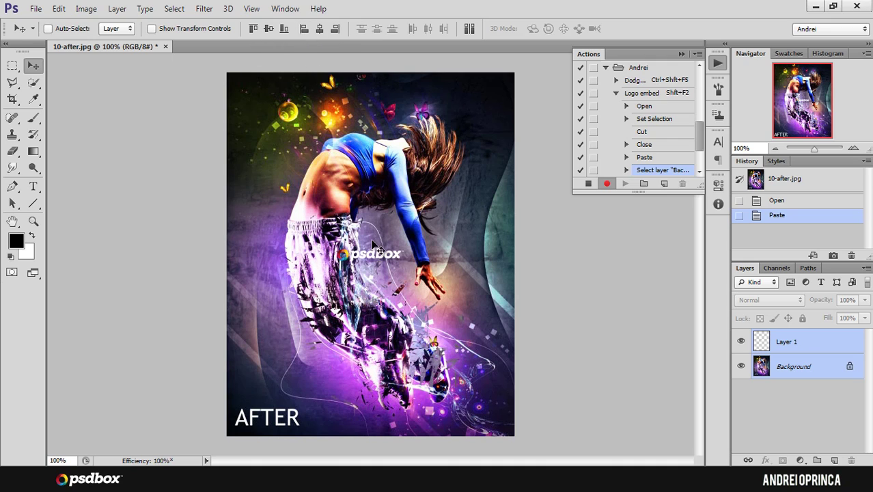
pyautogui.click(339, 31)
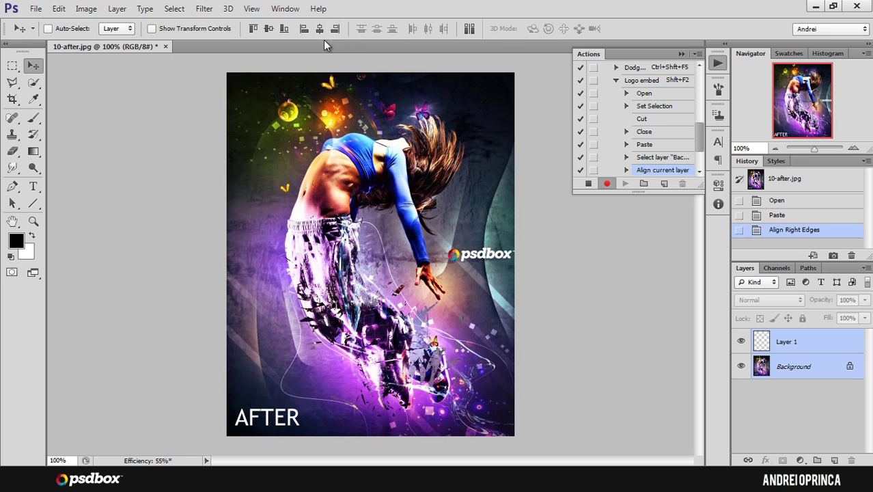
pyautogui.click(285, 30)
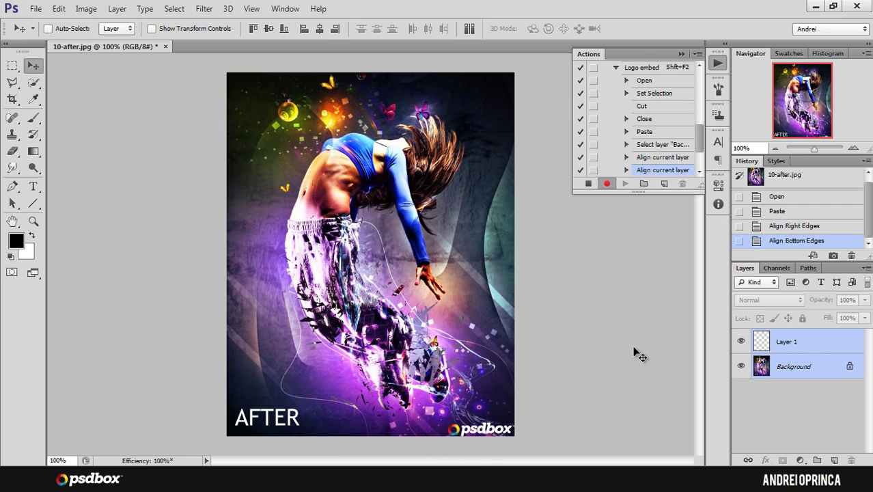
# Select only the logo layer and nudge it one large step up and one large step left, away from the image corner
pyautogui.click(813, 349)
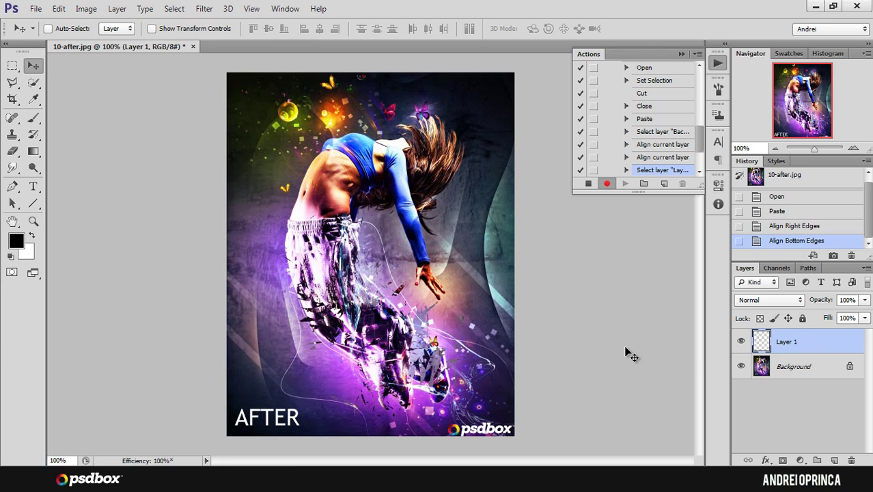
pyautogui.hotkey('shift', 'Up')
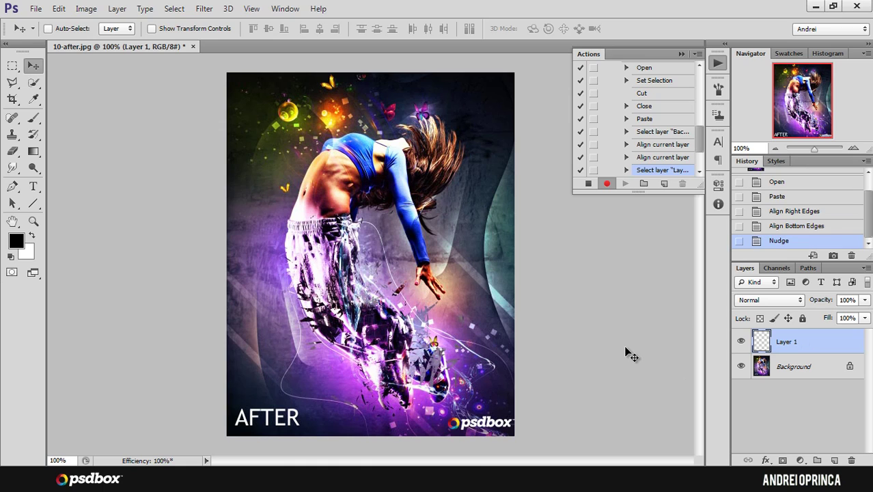
pyautogui.hotkey('shift', 'Left')
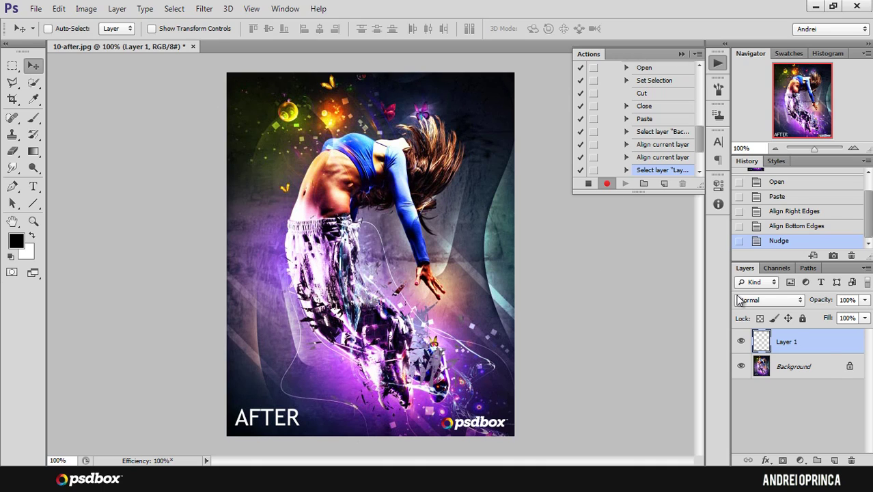
# Merge the logo layer with the Background layer and stop recording the action
pyautogui.keyDown('shift'); pyautogui.click(820, 372); pyautogui.keyUp('shift')
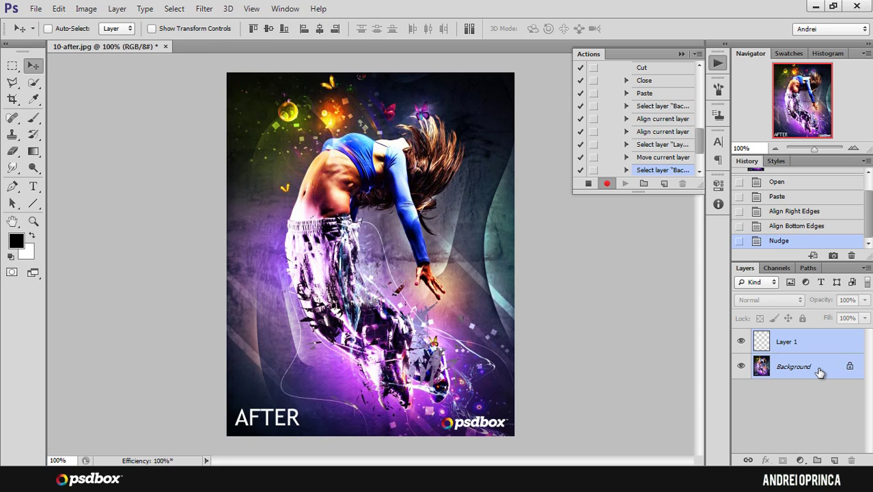
pyautogui.hotkey('ctrl', 'e')
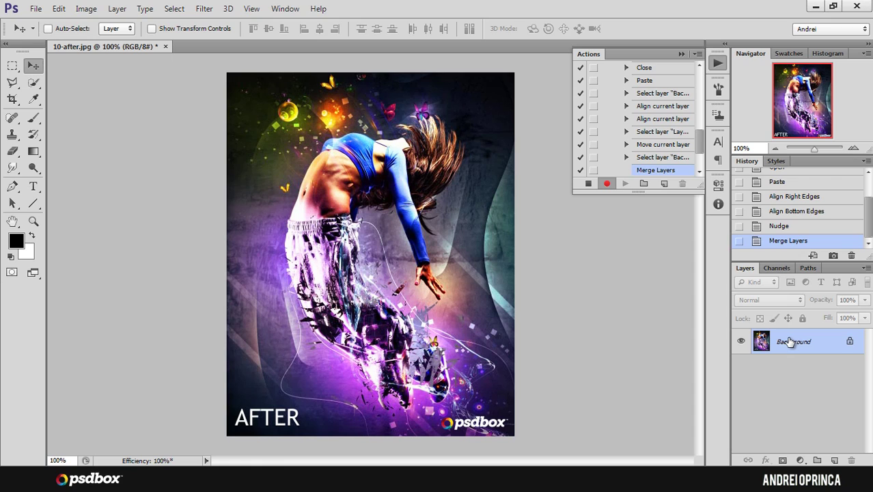
pyautogui.click(587, 184)
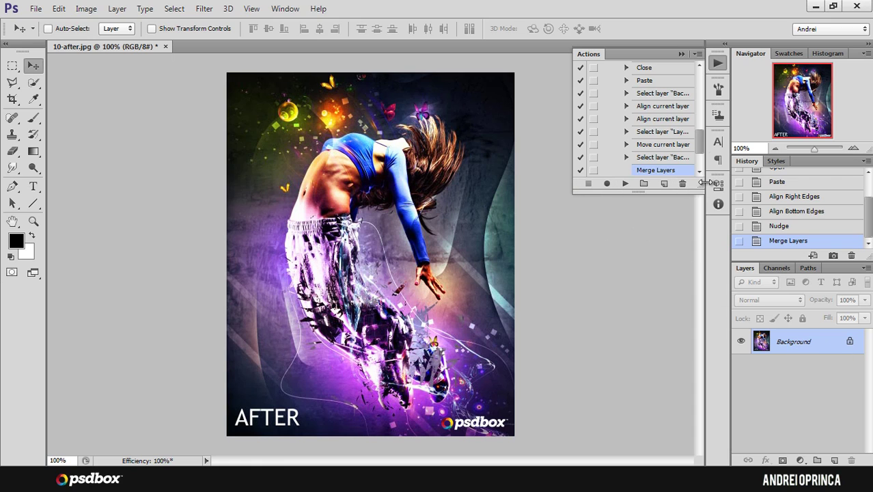
# Collapse the recorded commands of the Logo embed action and leave the action selected
pyautogui.scroll(2, 699, 140)
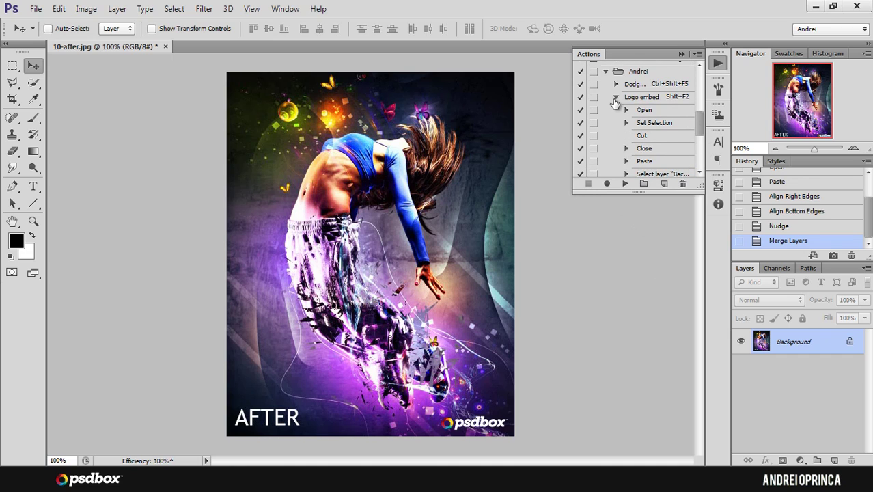
pyautogui.click(616, 98)
pyautogui.click(654, 121)
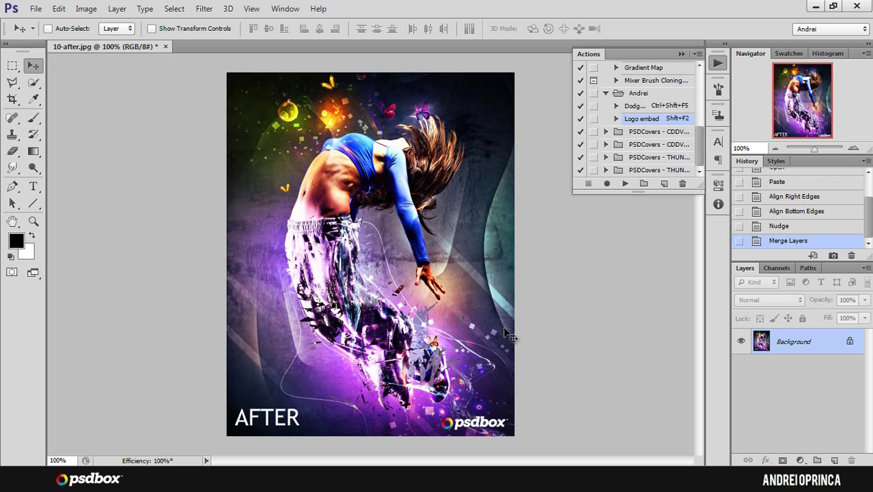
# Revert 10-after.jpg to its Open history state and test the Logo embed action on it
pyautogui.moveTo(869, 223); pyautogui.dragTo(868, 189)
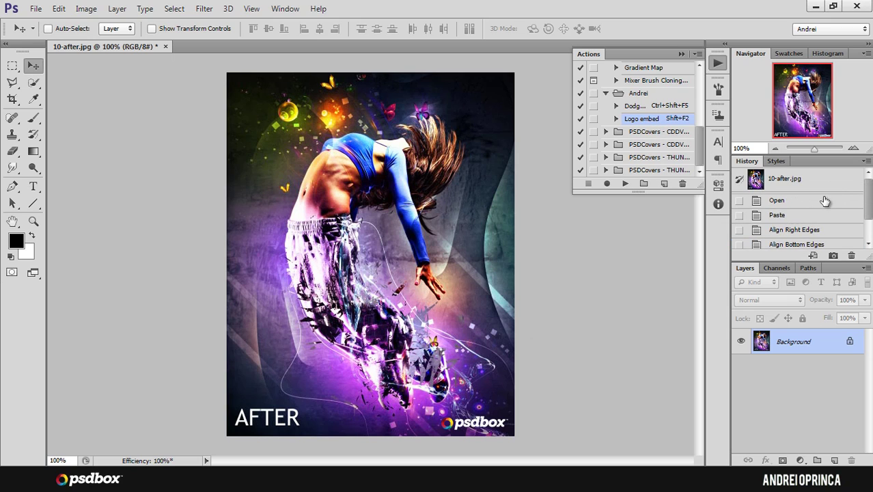
pyautogui.click(781, 202)
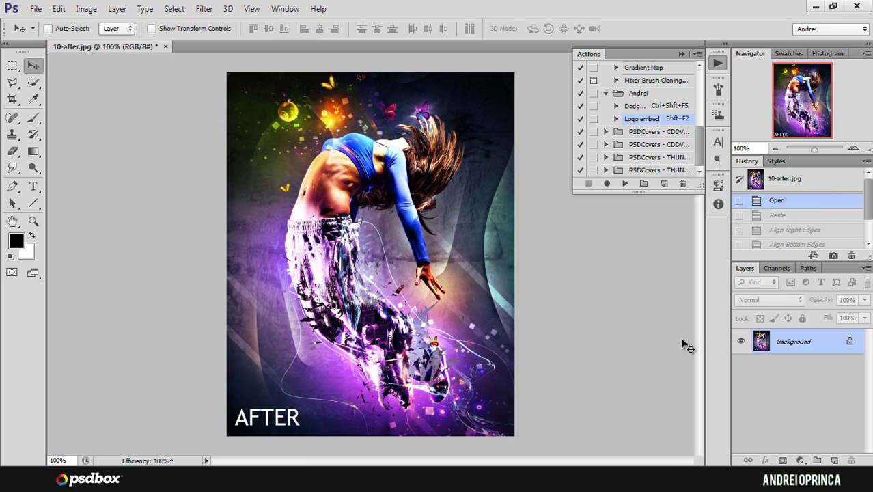
pyautogui.hotkey('shift', 'F2')
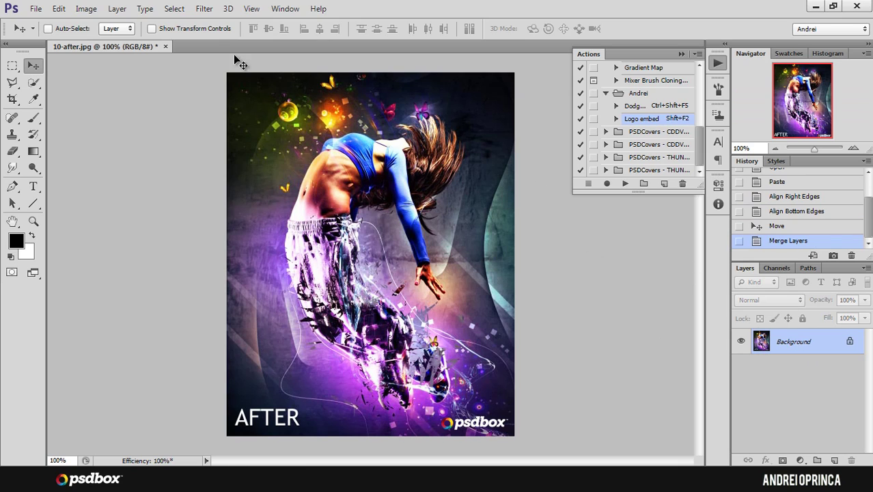
# Close 10-after.jpg without saving and check the pictures in the images folder before returning to Photoshop
pyautogui.click(166, 46)
pyautogui.click(425, 180)
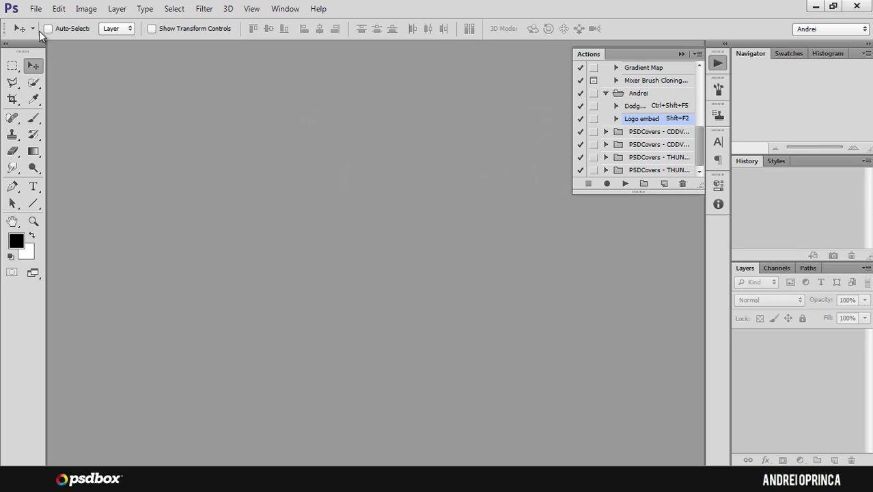
pyautogui.hotkey('alt', 'Tab')
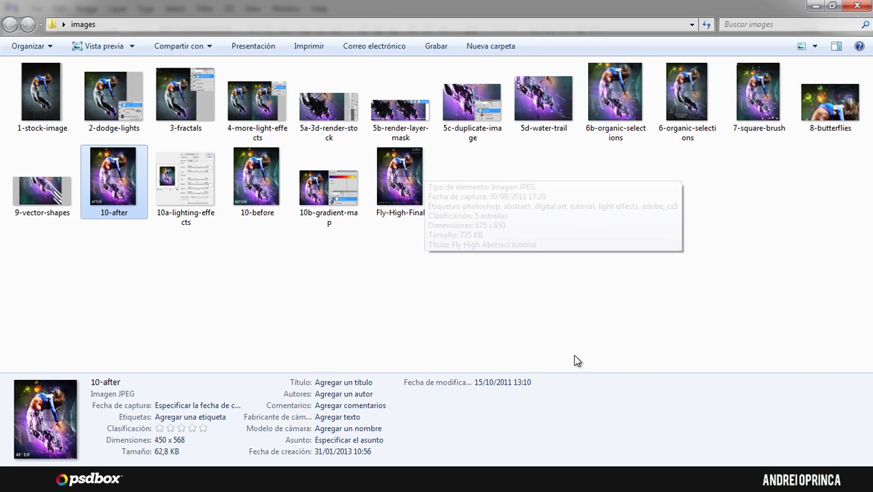
pyautogui.hotkey('alt', 'Tab')
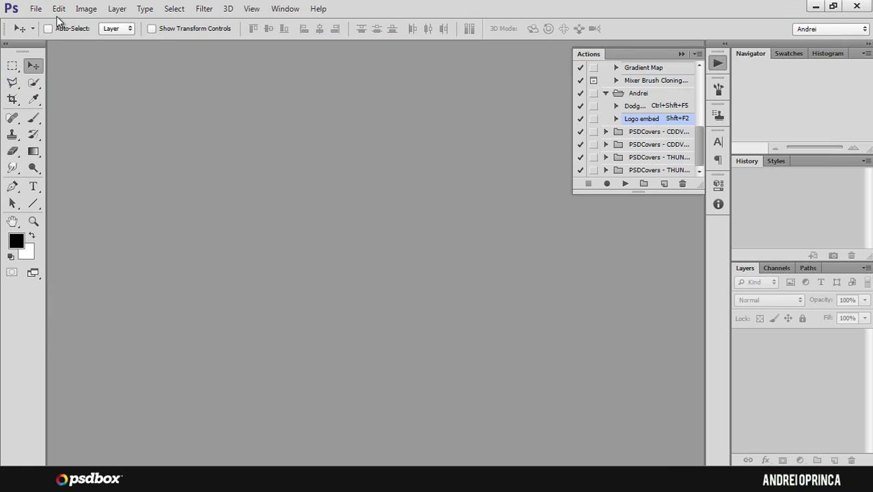
# Open the Image Processor script and choose the images folder on the desktop as the source of the pictures
pyautogui.click(35, 8)
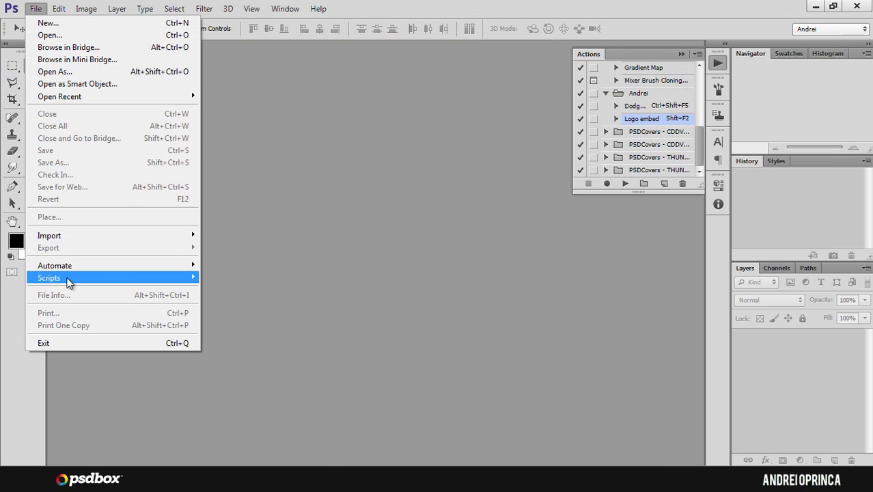
pyautogui.moveTo(71, 281)
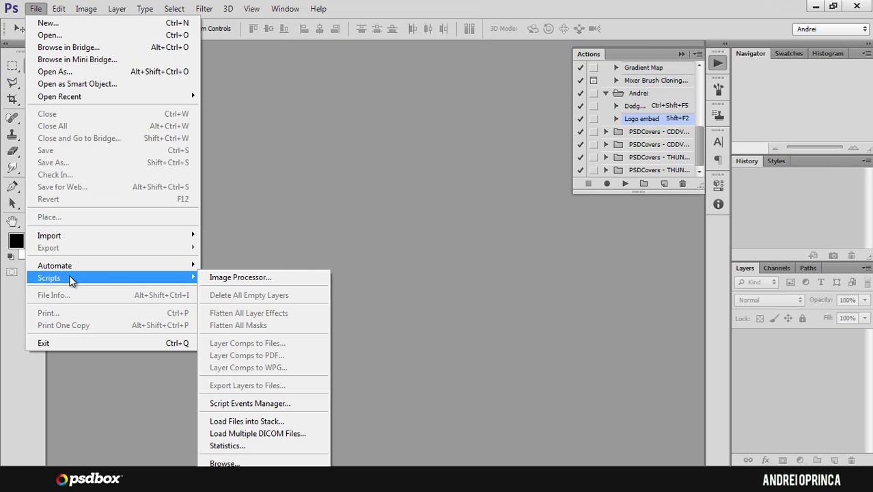
pyautogui.click(283, 280)
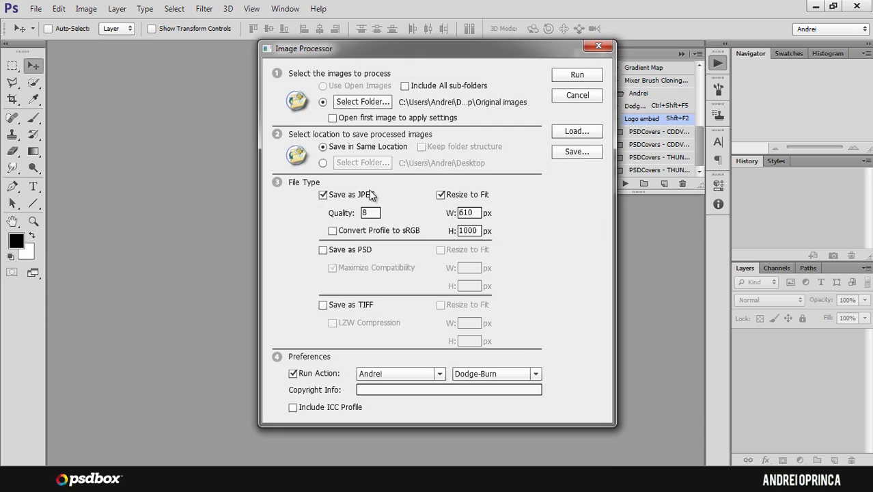
pyautogui.moveTo(417, 53); pyautogui.dragTo(333, 59)
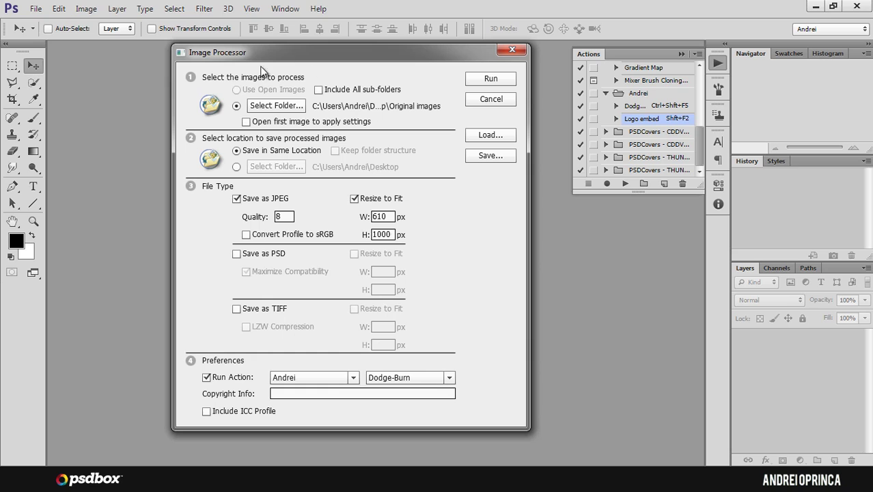
pyautogui.click(279, 107)
pyautogui.moveTo(563, 211); pyautogui.dragTo(568, 278)
pyautogui.click(383, 246)
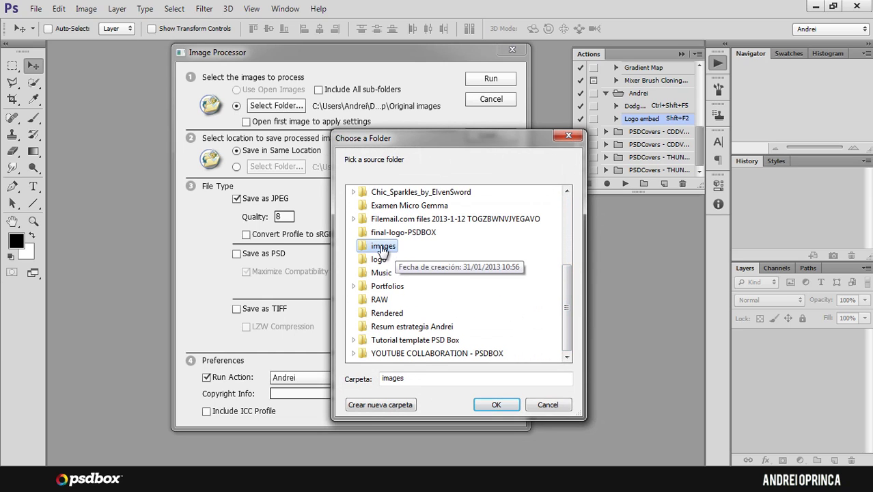
pyautogui.click(495, 404)
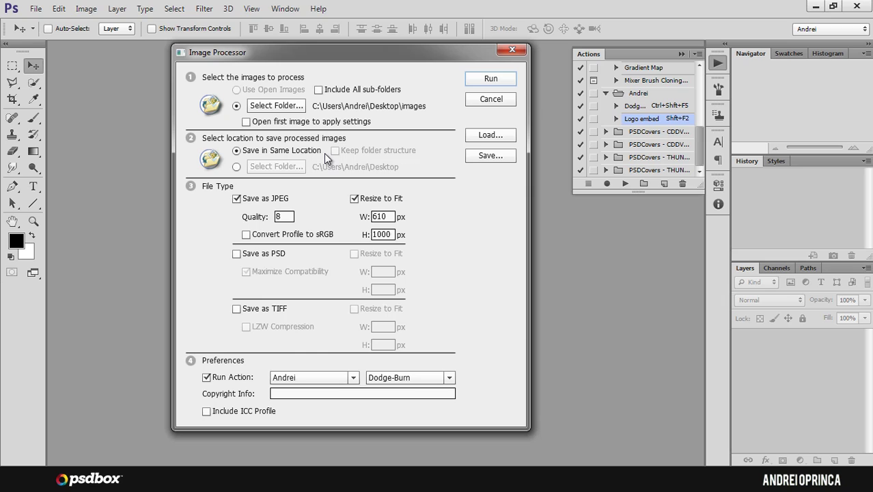
pyautogui.click(236, 167)
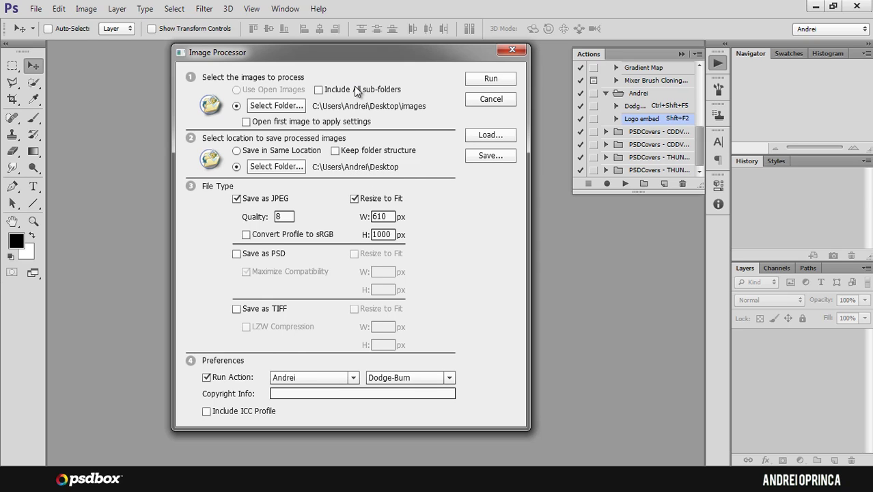
pyautogui.click(235, 149)
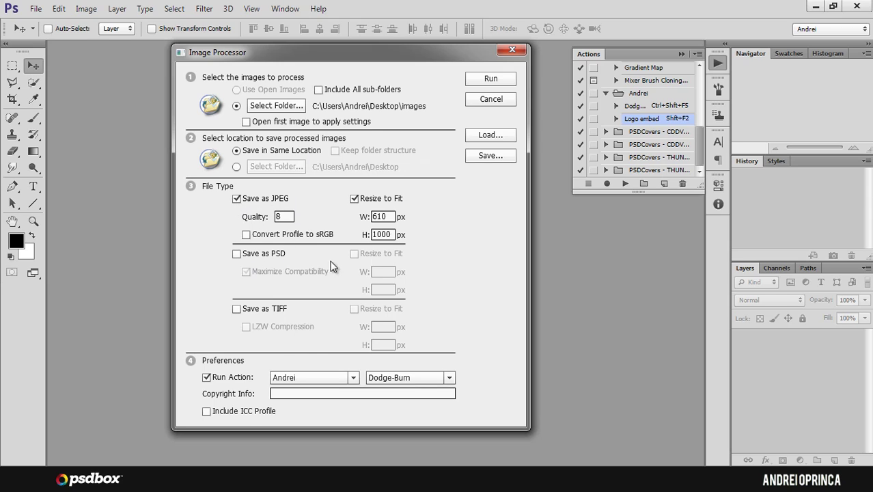
pyautogui.click(354, 198)
pyautogui.click(354, 198)
# Set the JPEG Resize to Fit height to 9000 px, keeping the width at 610 px
pyautogui.click(382, 216)
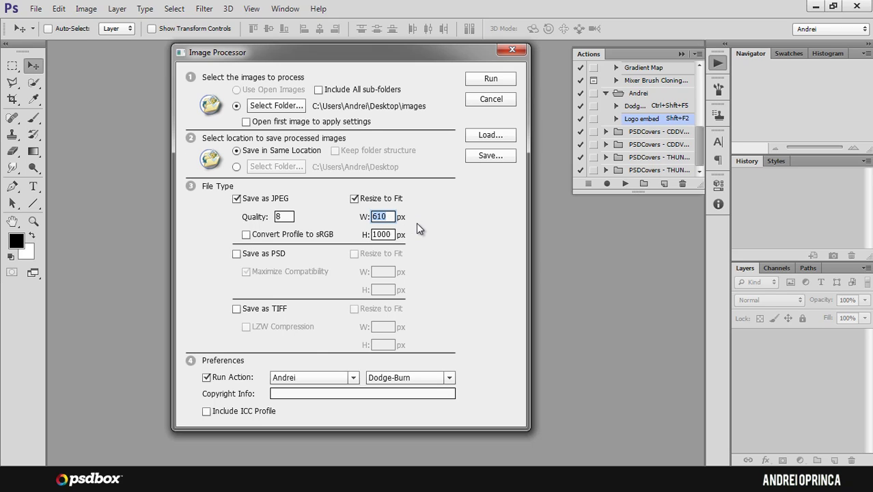
pyautogui.click(383, 234)
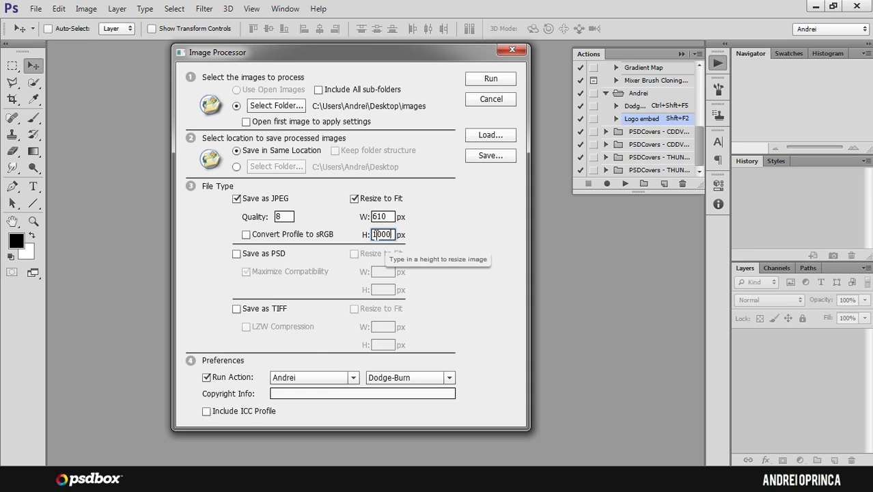
pyautogui.click(375, 235)
pyautogui.press('BackSpace')
pyautogui.write('9')
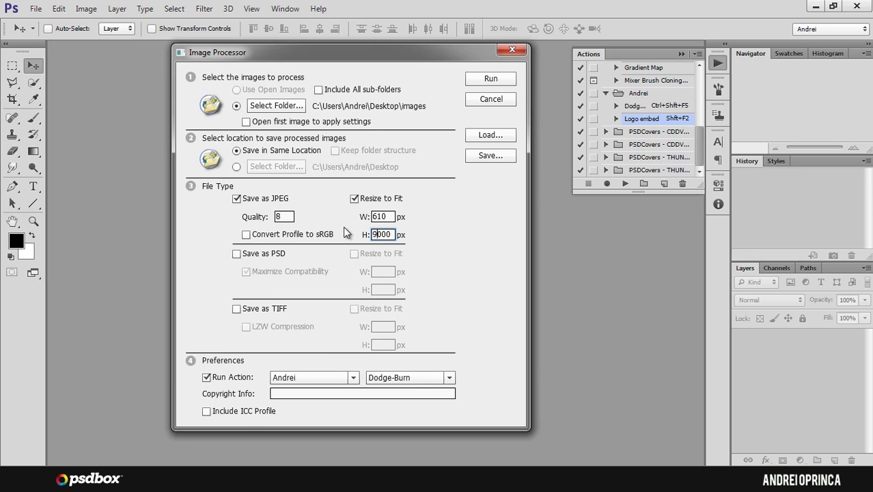
pyautogui.hotkey('shift', 'Tab')
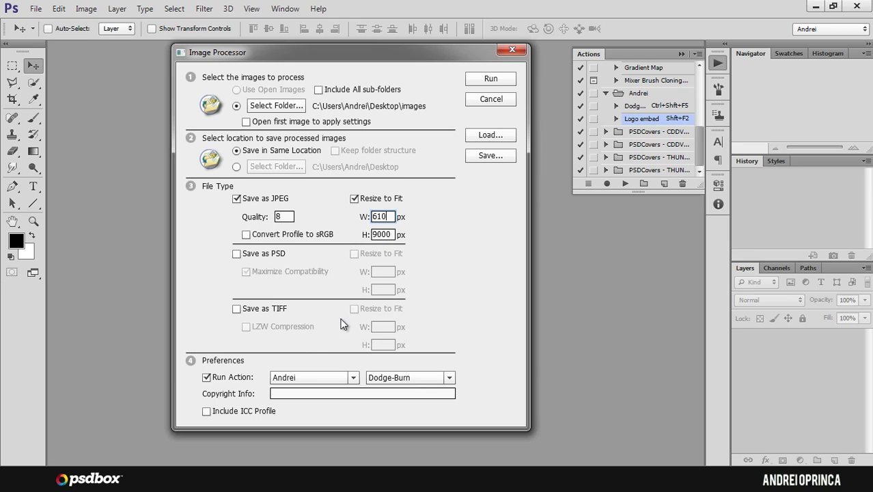
# Keep Run Action enabled and choose the Logo embed action from the custom action set
pyautogui.click(207, 378)
pyautogui.click(206, 378)
pyautogui.click(351, 376)
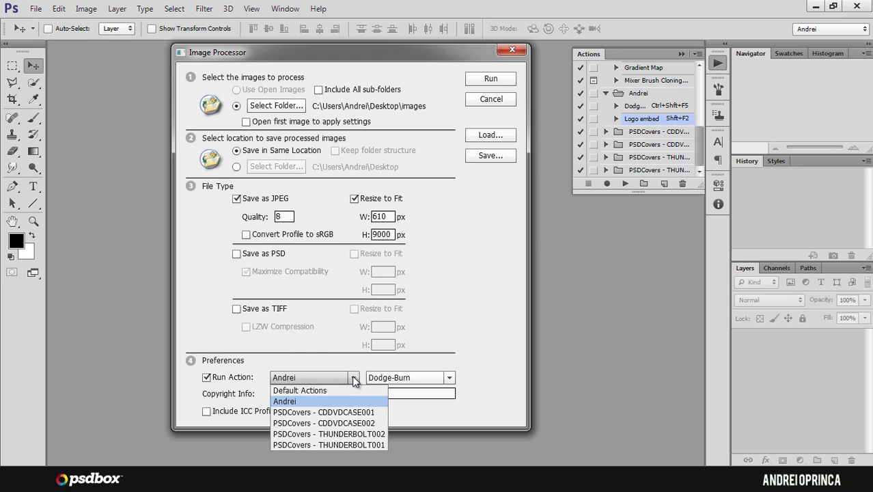
pyautogui.click(291, 402)
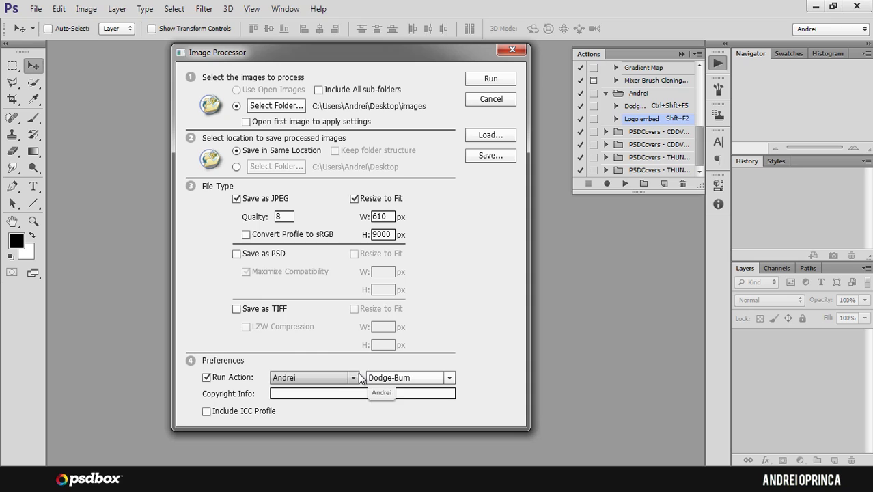
pyautogui.click(449, 377)
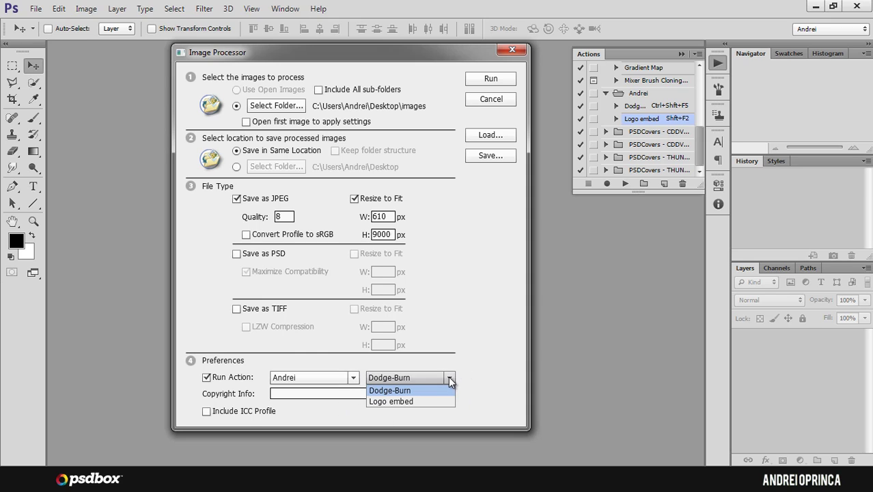
pyautogui.click(407, 402)
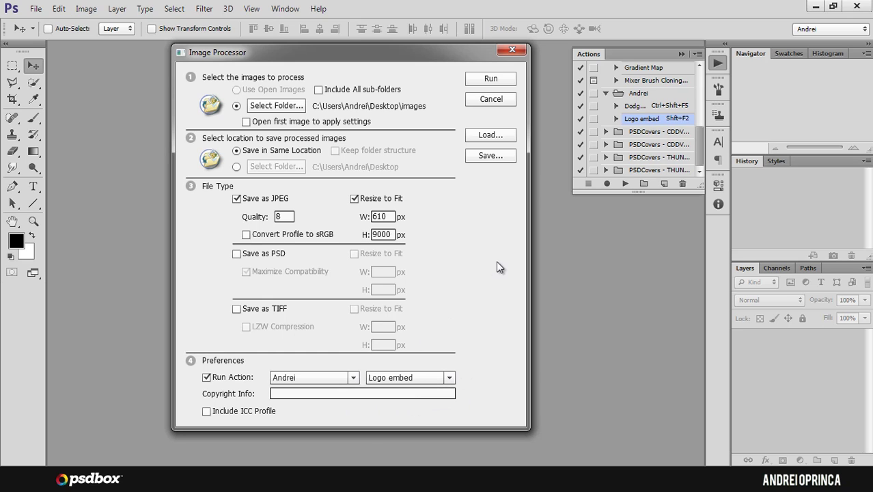
# Try to run the Image Processor with the current resize settings
pyautogui.click(493, 79)
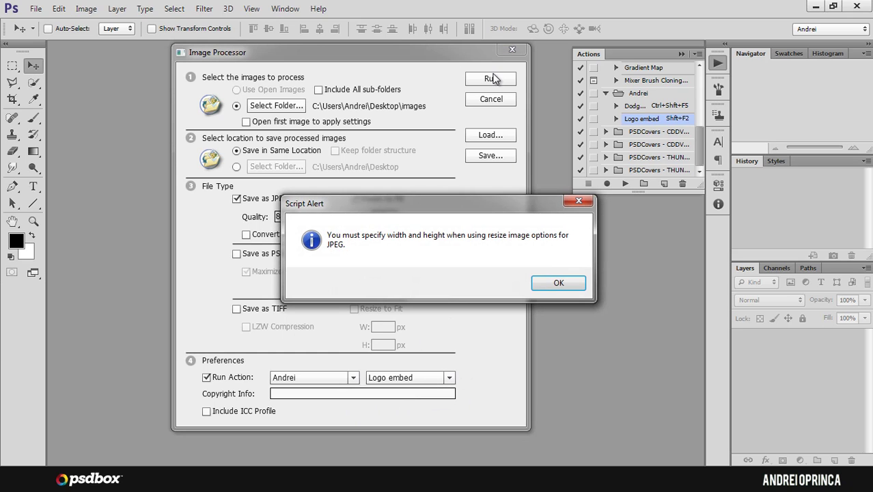
pyautogui.click(550, 282)
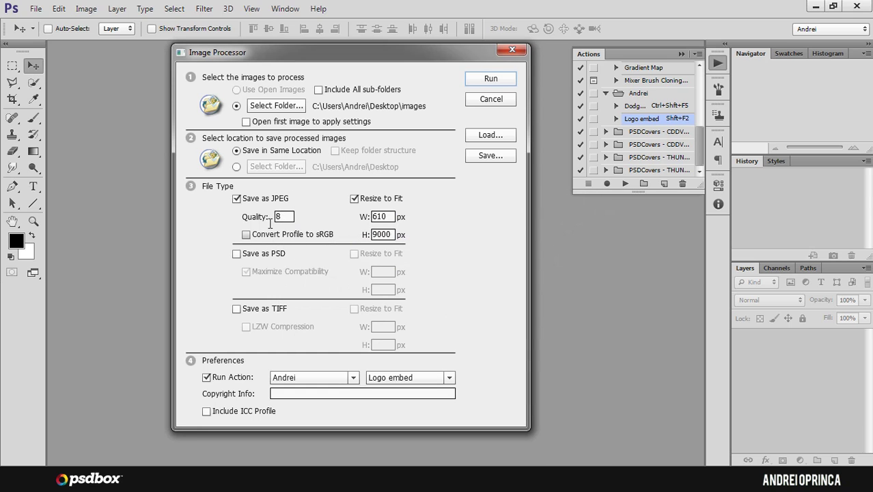
pyautogui.click(493, 78)
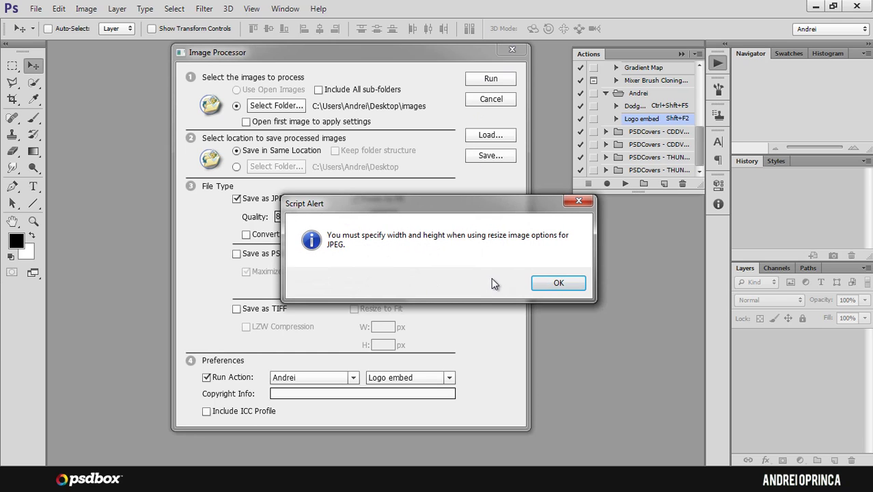
pyautogui.click(551, 283)
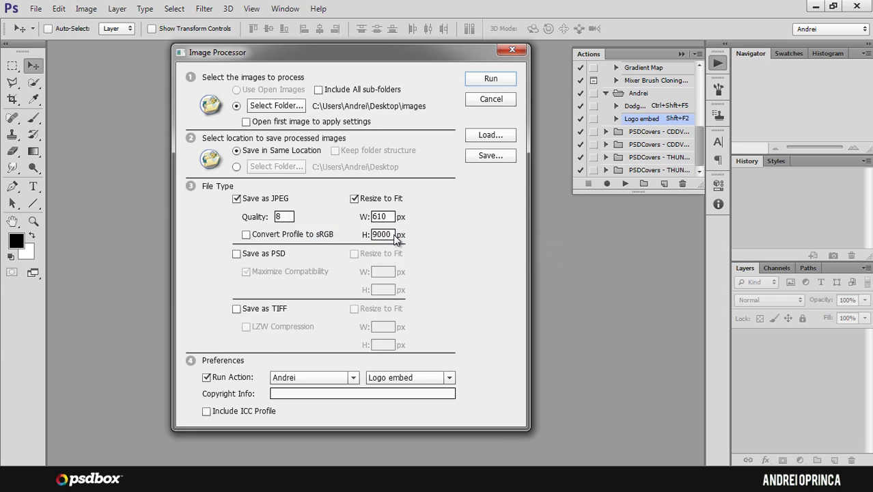
# Set the JPEG Resize to Fit height to 1000 px and the JPEG quality to 9
pyautogui.doubleClick(394, 235)
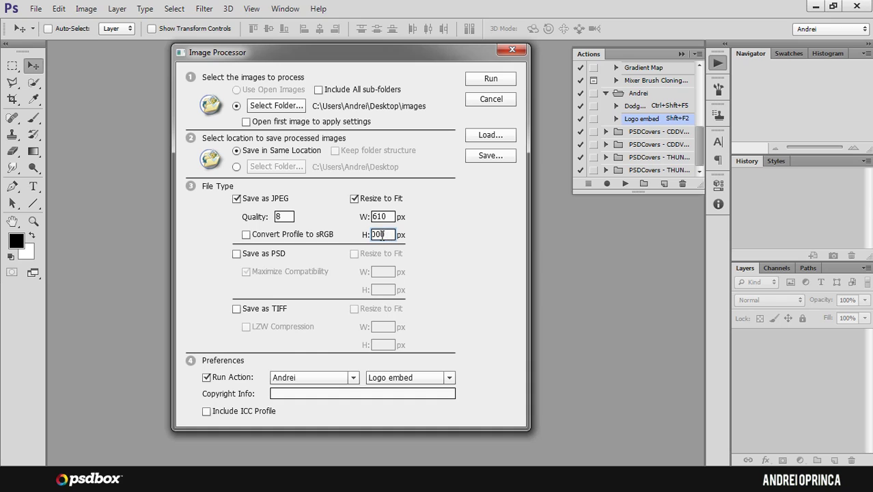
pyautogui.moveTo(382, 234); pyautogui.dragTo(365, 237)
pyautogui.click(389, 232)
pyautogui.doubleClick(286, 216)
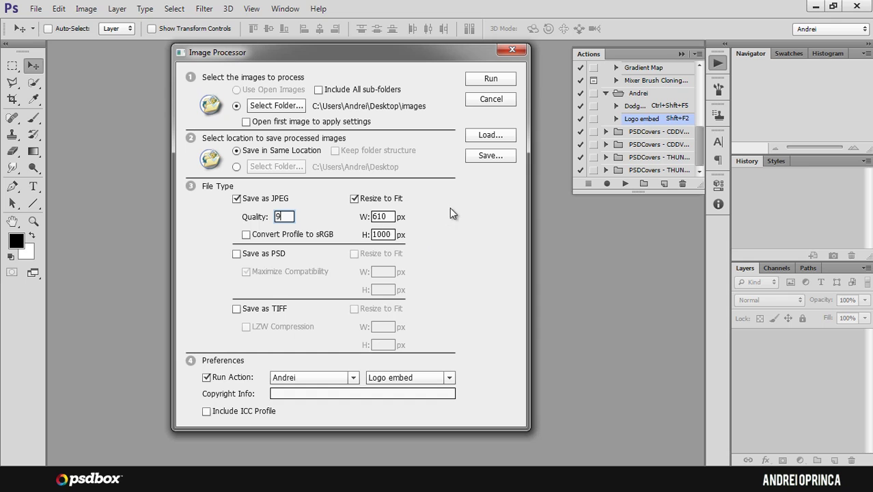
# Run the Image Processor on the images folder, continuing past the alerts for 10a-lighting-effects.gif
pyautogui.click(497, 79)
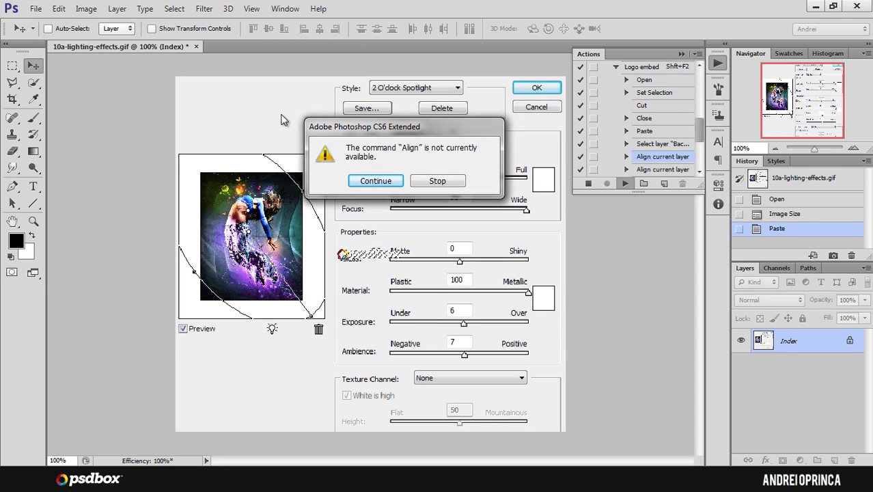
pyautogui.moveTo(370, 134); pyautogui.dragTo(444, 205)
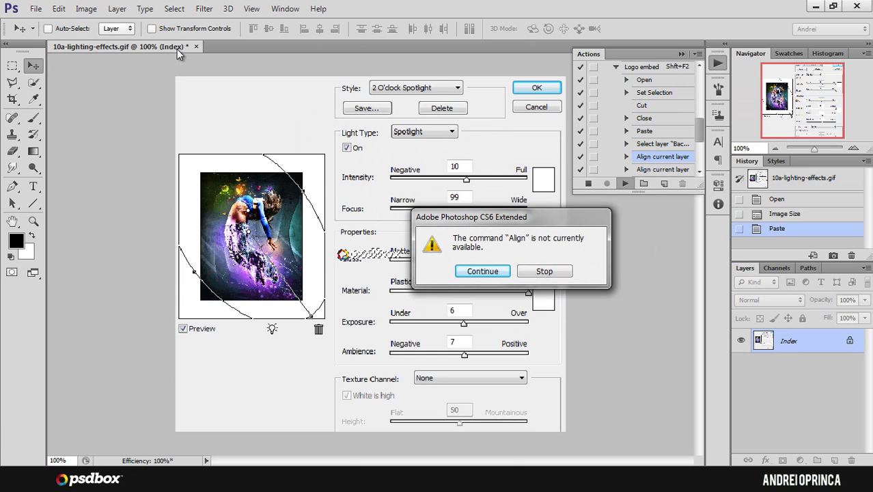
pyautogui.moveTo(457, 217); pyautogui.dragTo(476, 121)
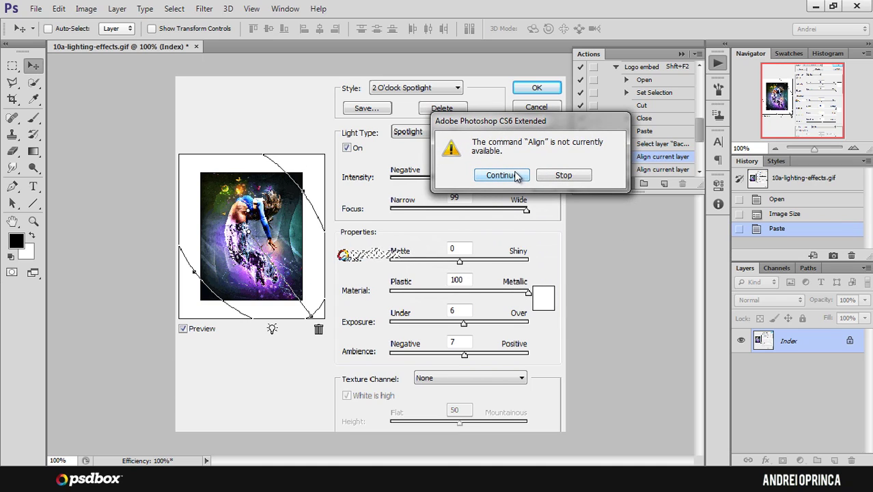
pyautogui.moveTo(517, 122); pyautogui.dragTo(505, 176)
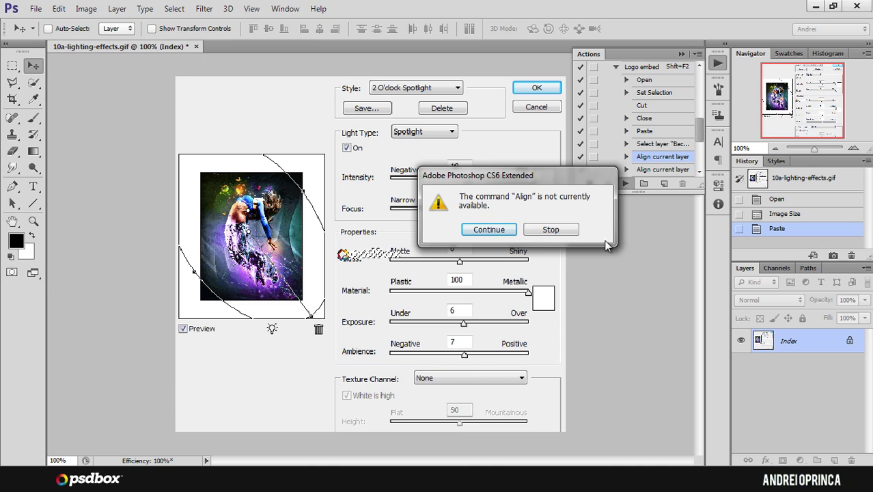
pyautogui.click(498, 231)
pyautogui.click(497, 231)
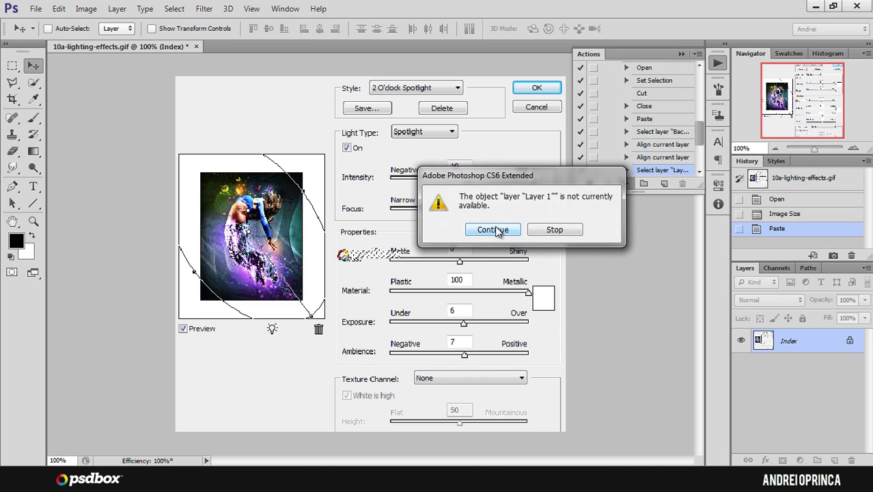
pyautogui.click(497, 231)
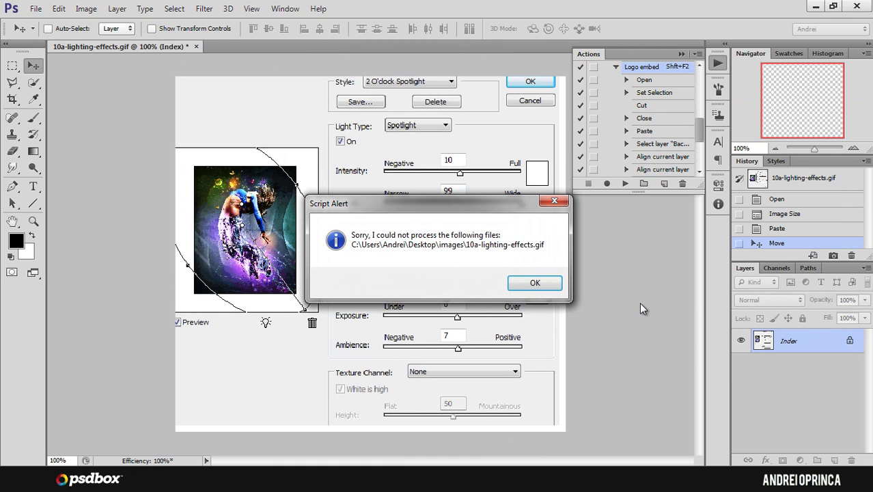
pyautogui.moveTo(403, 214); pyautogui.dragTo(408, 241)
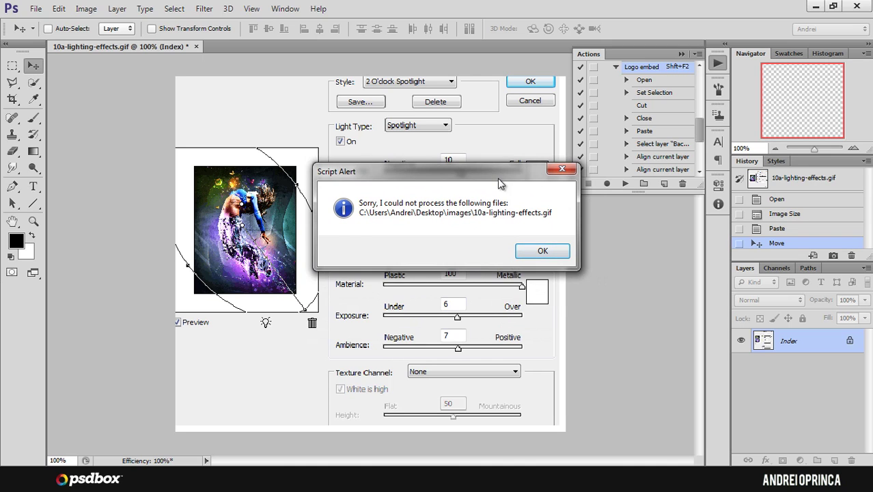
pyautogui.click(545, 272)
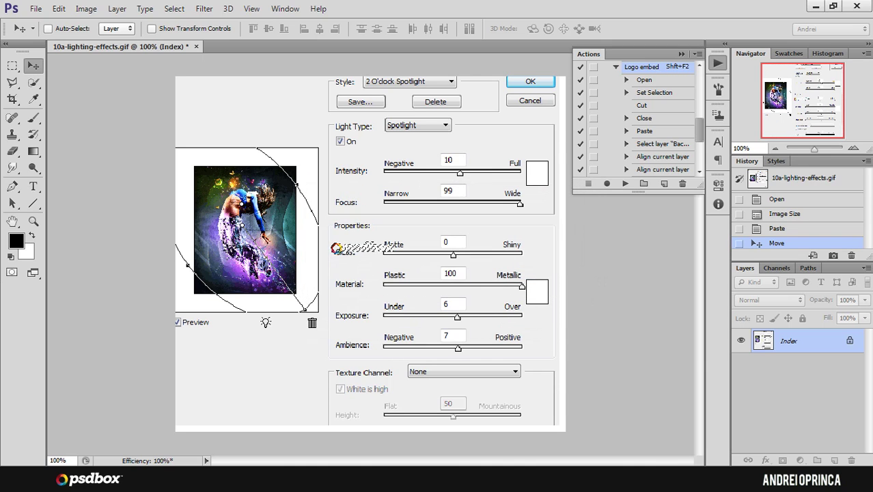
# Switch to the images folder in Windows Explorer, show its files as thumbnails and open the JPEG subfolder
pyautogui.moveTo(683, 482)
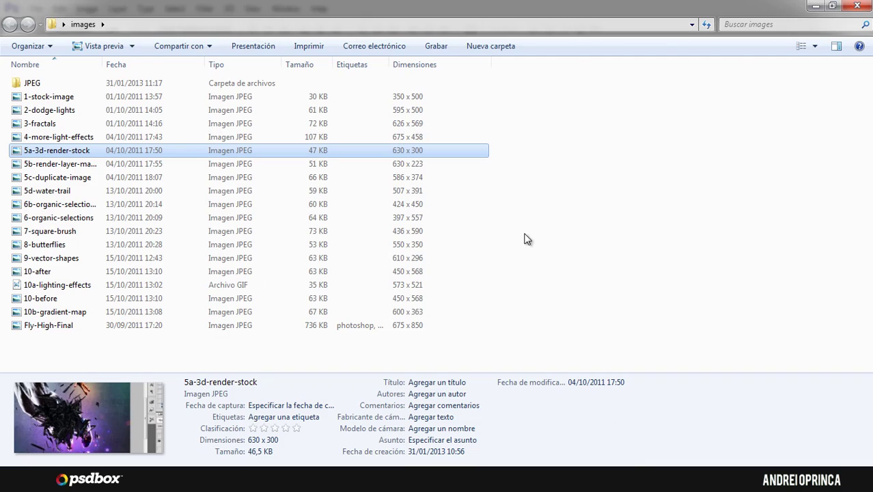
pyautogui.click(814, 46)
pyautogui.click(757, 38)
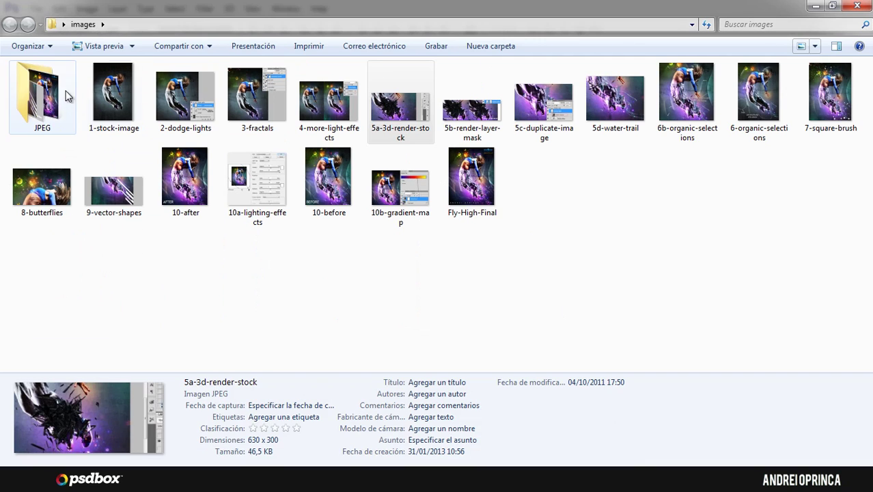
pyautogui.click(31, 113)
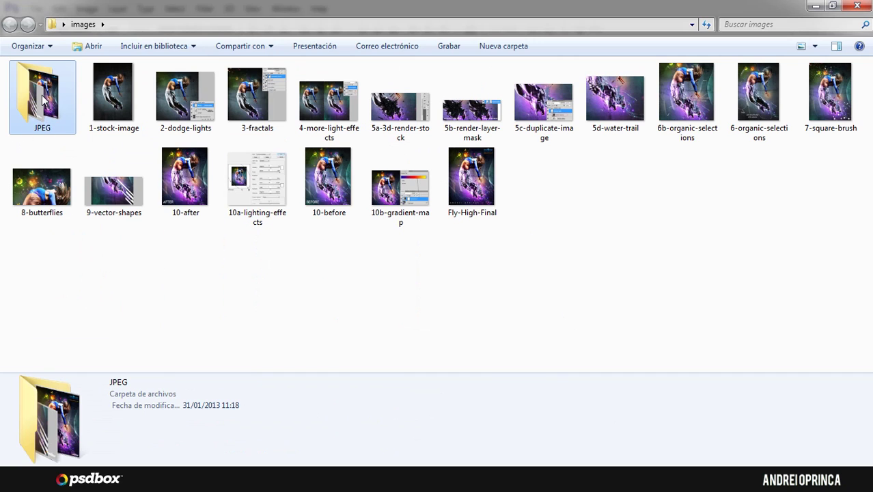
pyautogui.doubleClick(42, 101)
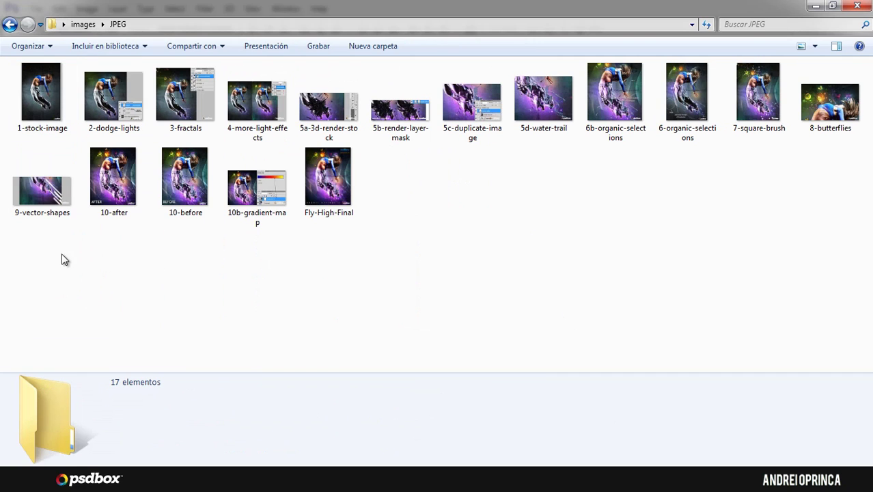
# List the processed JPEG files in the details view and add the Dimensions column to check their sizes
pyautogui.click(56, 116)
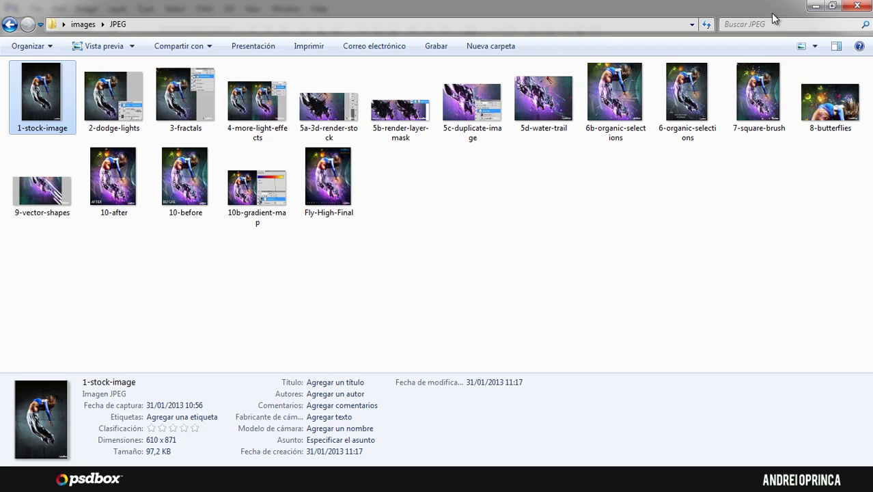
pyautogui.click(813, 46)
pyautogui.click(812, 124)
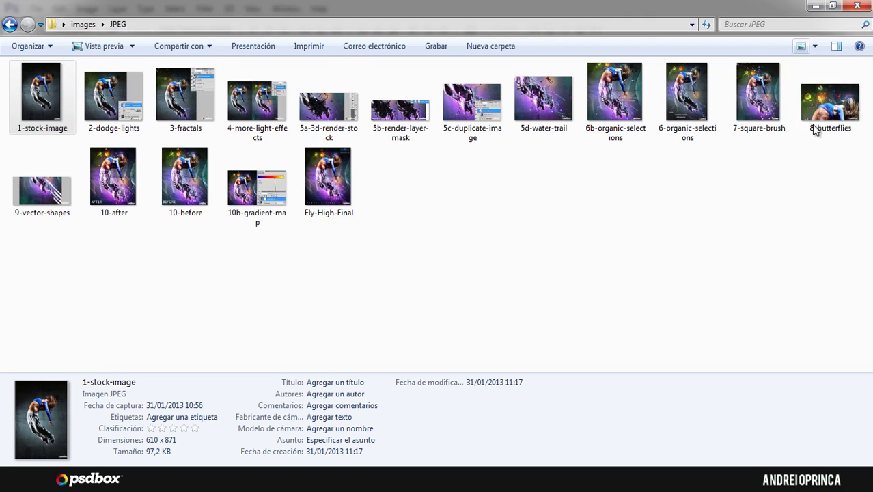
pyautogui.rightClick(496, 71)
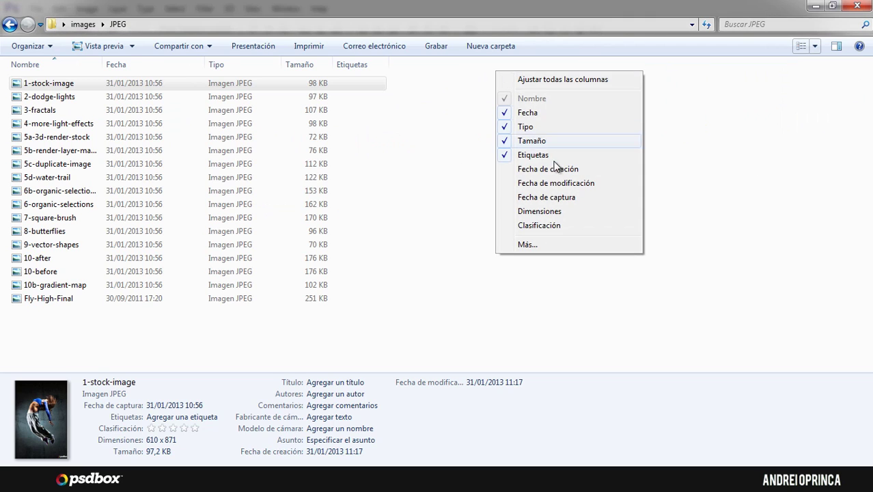
pyautogui.click(552, 212)
pyautogui.click(553, 219)
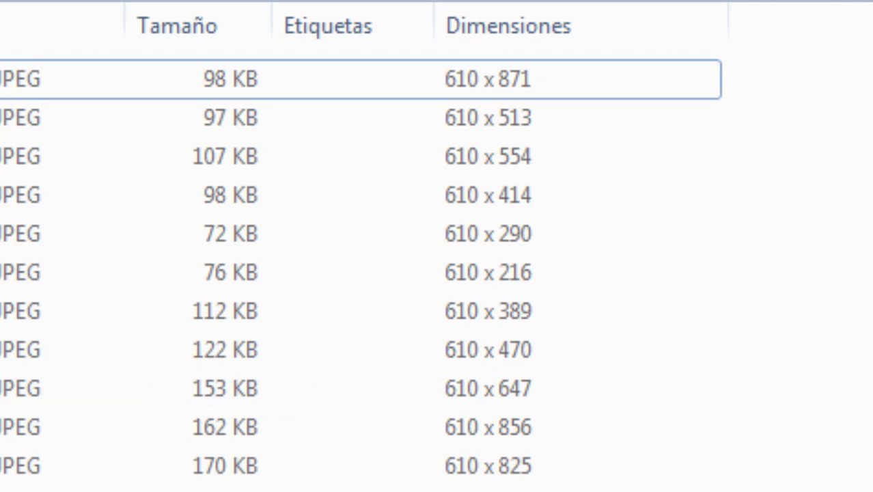
# Return to the images folder, reopen the JPEG subfolder and show its files as thumbnails
pyautogui.press('BackSpace')
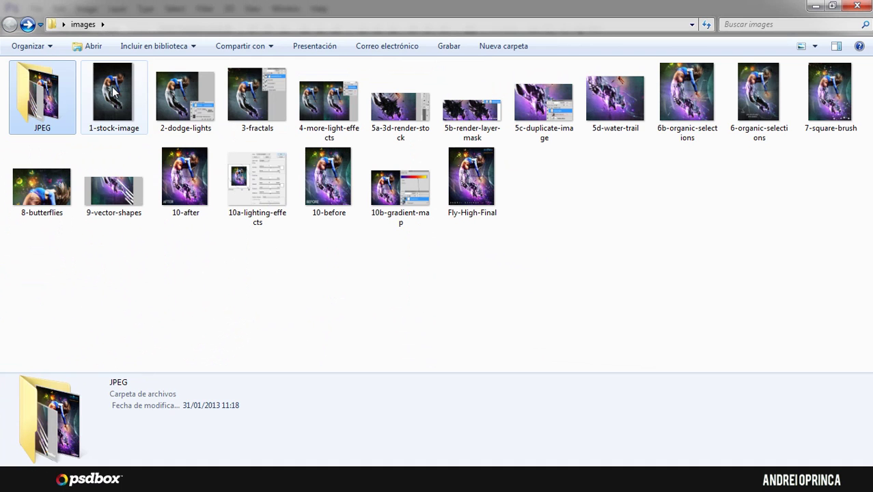
pyautogui.doubleClick(43, 96)
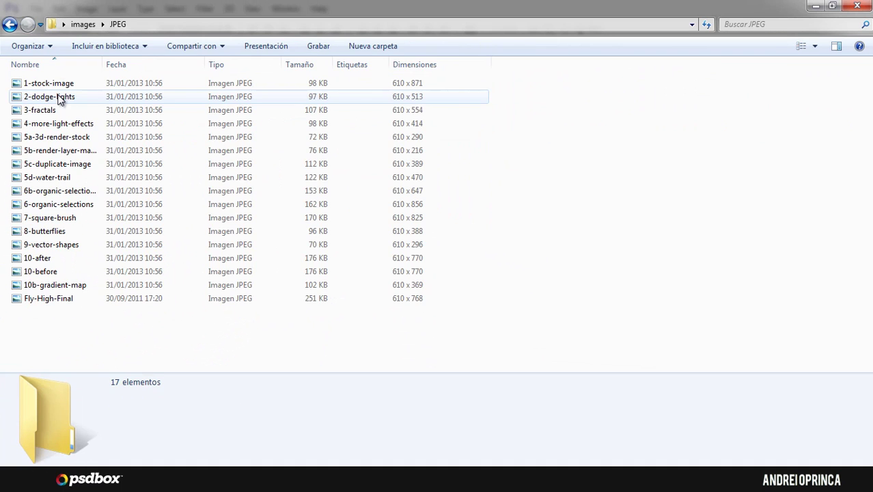
pyautogui.click(814, 46)
pyautogui.click(814, 41)
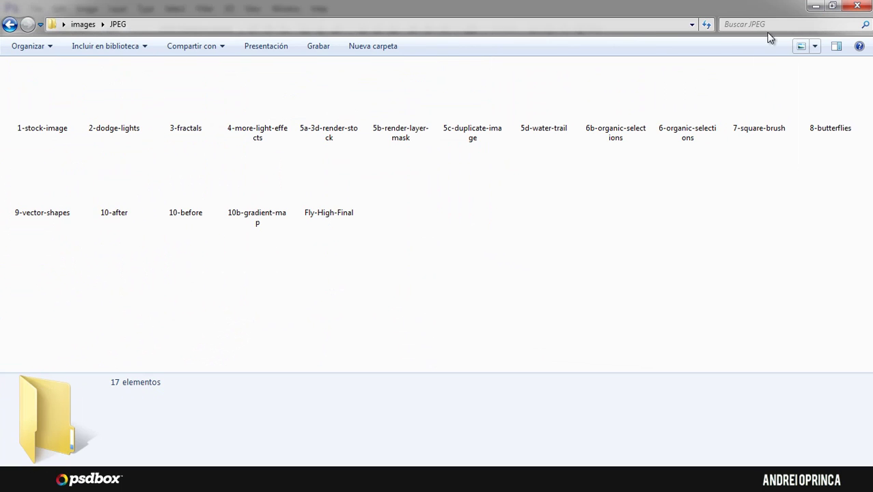
# Open the processed 1-stock-image in the photo viewer and inspect it at actual size for the embedded logo
pyautogui.click(53, 100)
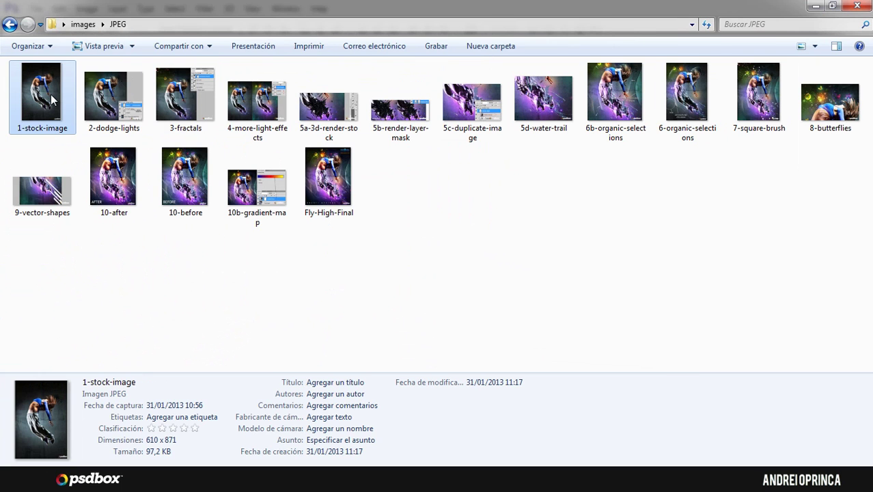
pyautogui.doubleClick(52, 97)
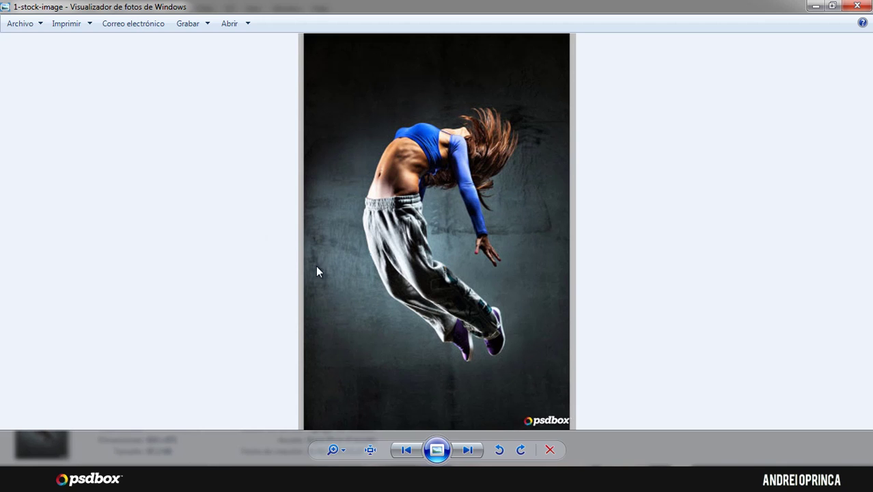
pyautogui.click(367, 450)
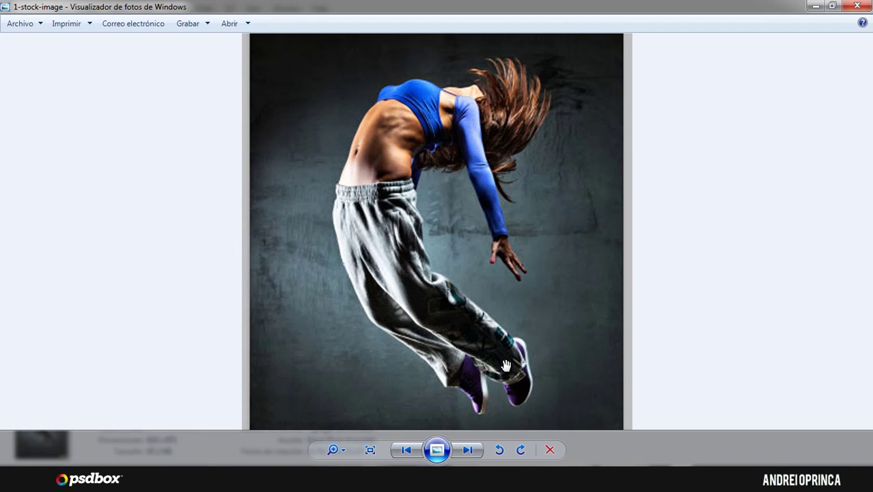
pyautogui.moveTo(505, 365); pyautogui.dragTo(538, 302)
pyautogui.scroll(-2, 611, 342)
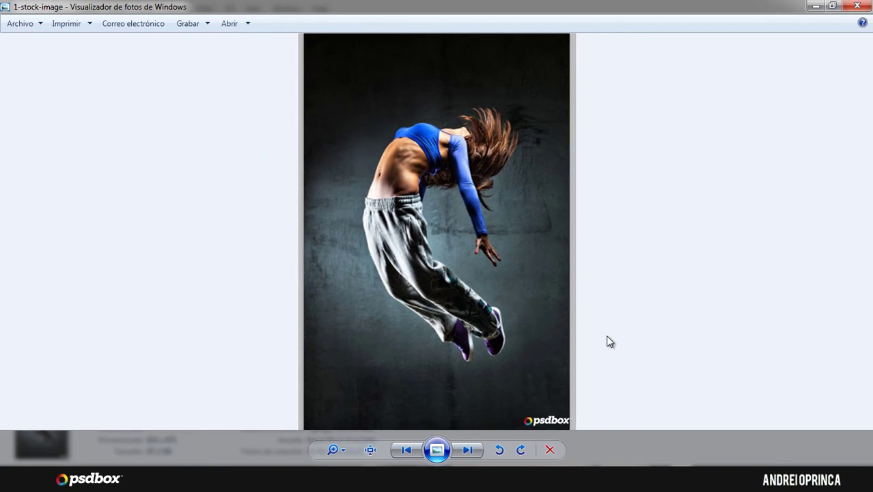
# Browse the processed pictures up to 9-vector-shapes to check the logo placement, and close the photo viewer
pyautogui.press('Right')
pyautogui.press('Right')
pyautogui.press('Right')
pyautogui.press('Right')
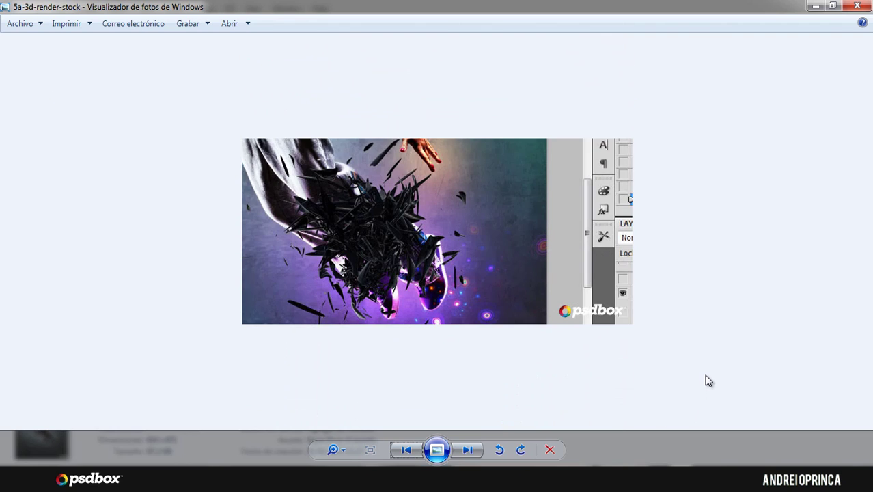
pyautogui.press('Right')
pyautogui.press('Right')
pyautogui.press('Right')
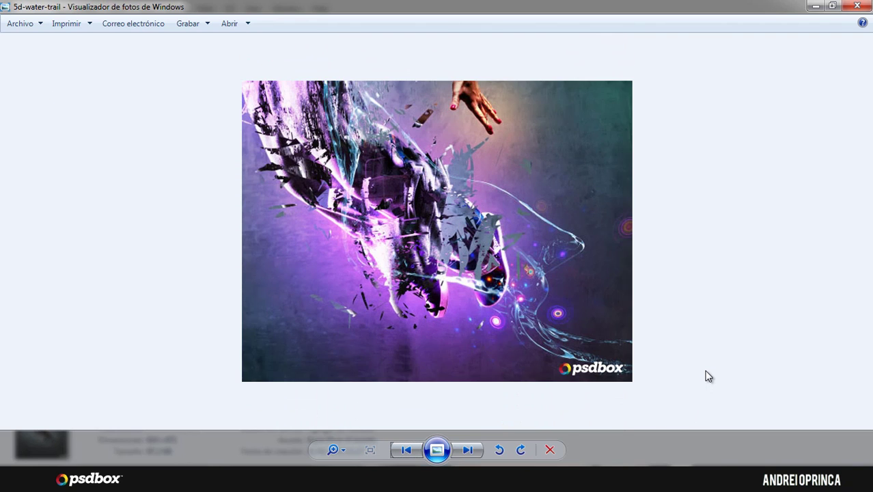
pyautogui.press('Right')
pyautogui.press('Right')
pyautogui.press('Right')
pyautogui.press('Right')
pyautogui.press('Right')
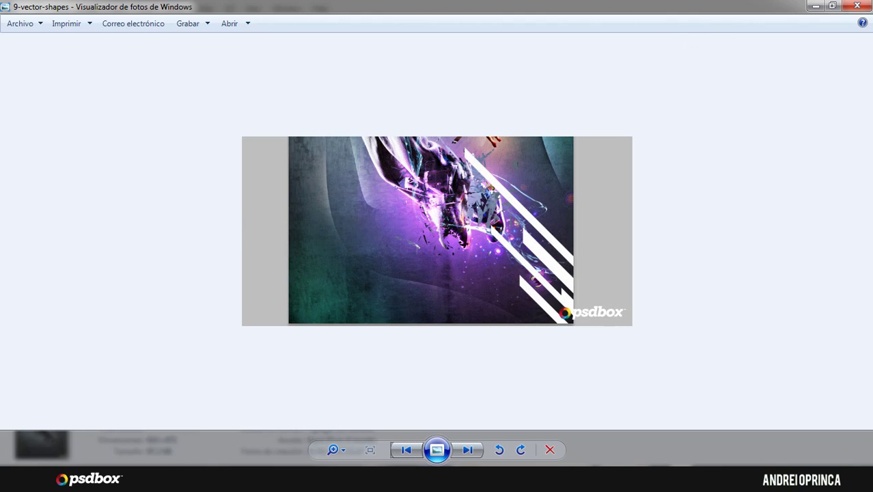
pyautogui.click(856, 8)
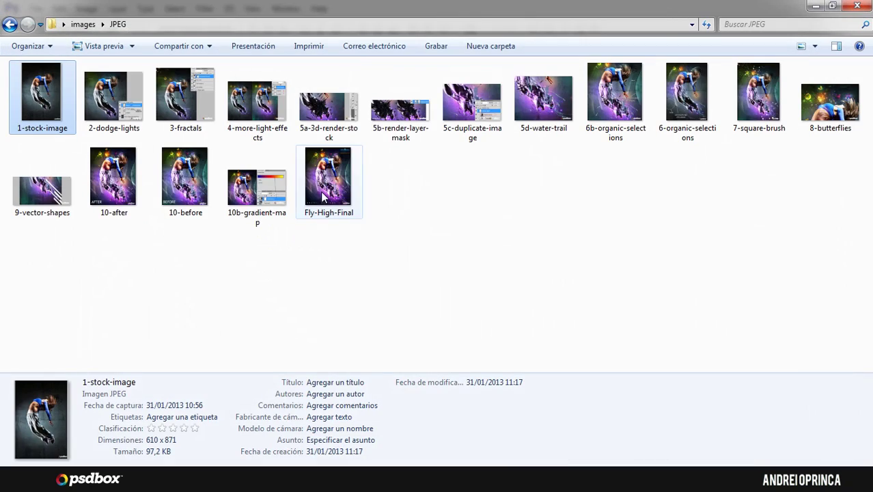
pyautogui.click(746, 101)
pyautogui.doubleClick(745, 101)
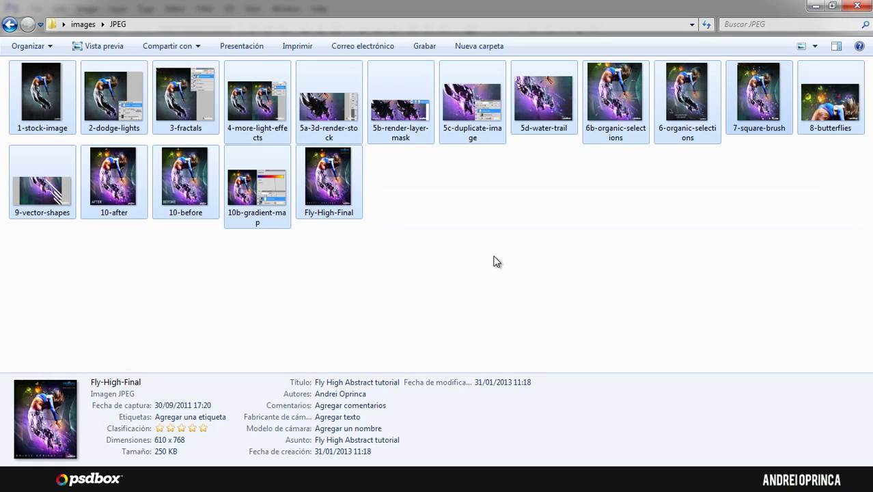
pyautogui.click(497, 262)
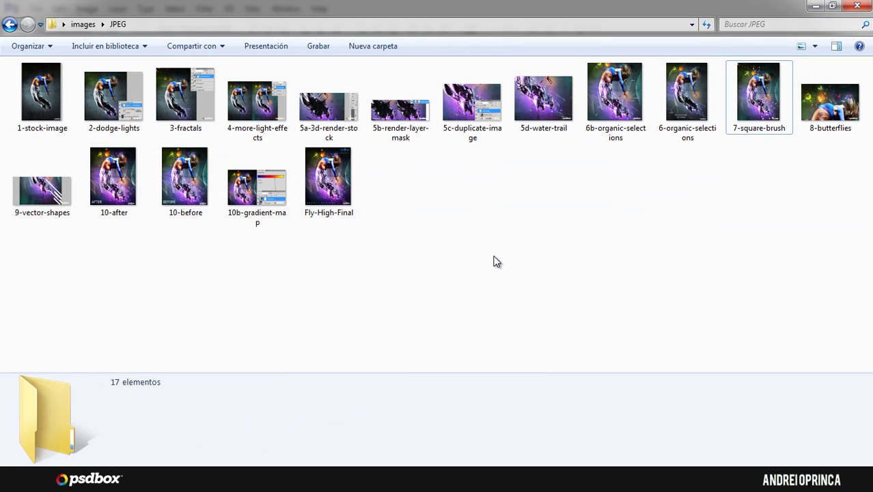